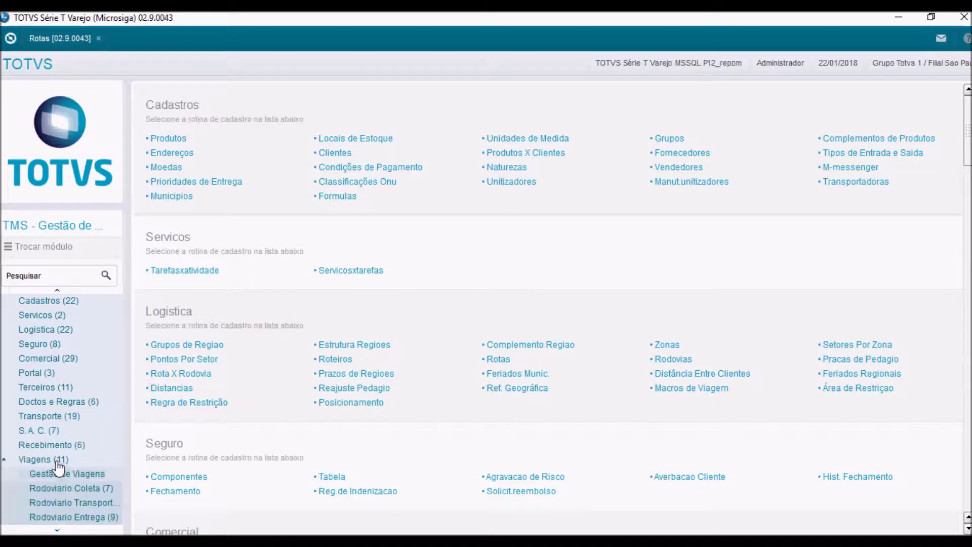
Open the Viagens (modelo 2) routine under Viagens, Rodoviario Entrega
scroll(69, 471, down, 3)
scroll(99, 483, up, 1)
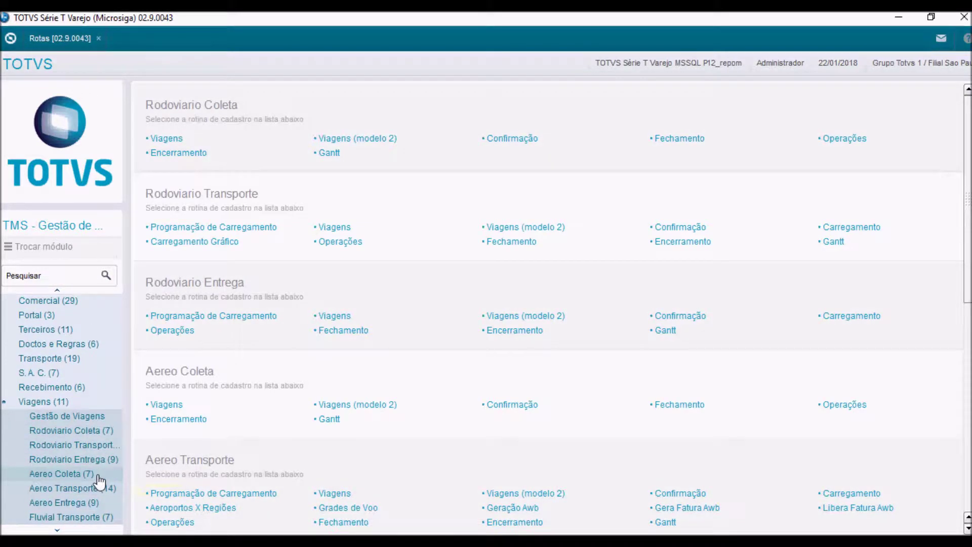
click(87, 459)
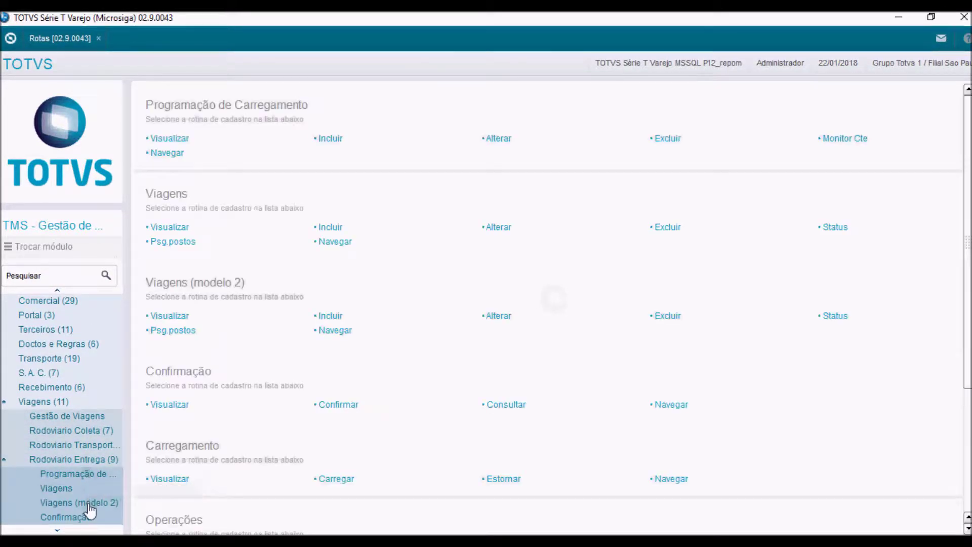
click(89, 504)
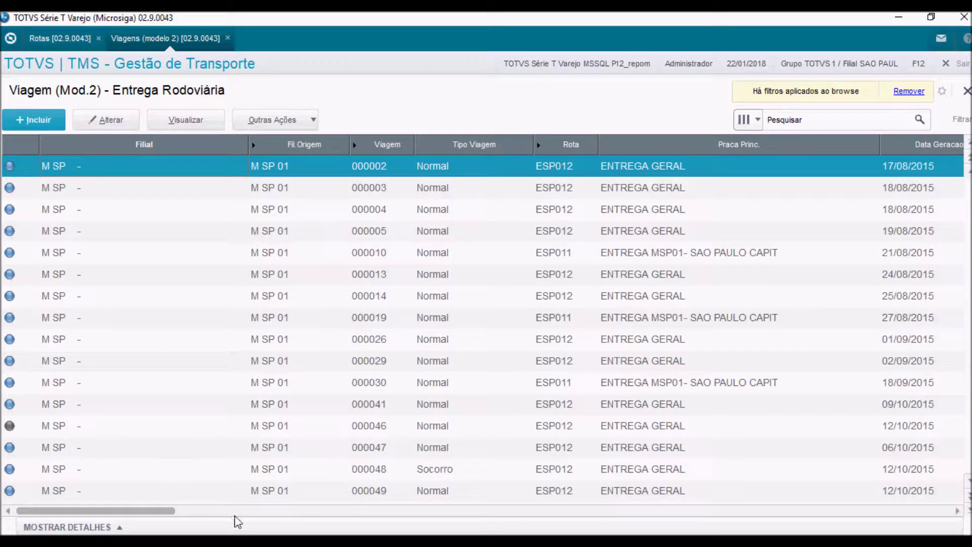
Switch to the Repom Express site, list third-party contracts issued from 01/01/2018 to 22/01/2018, and highlight the last two contracts
click(276, 493)
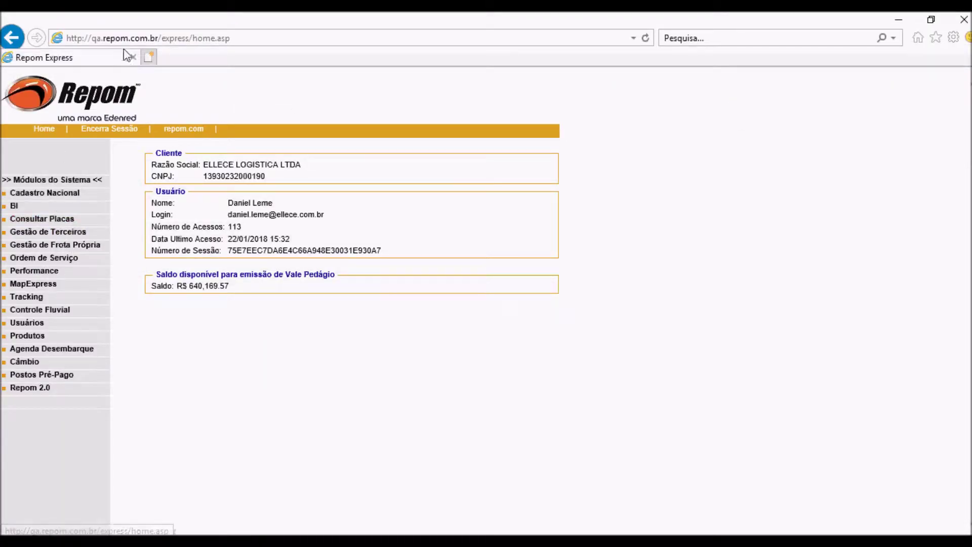
click(71, 241)
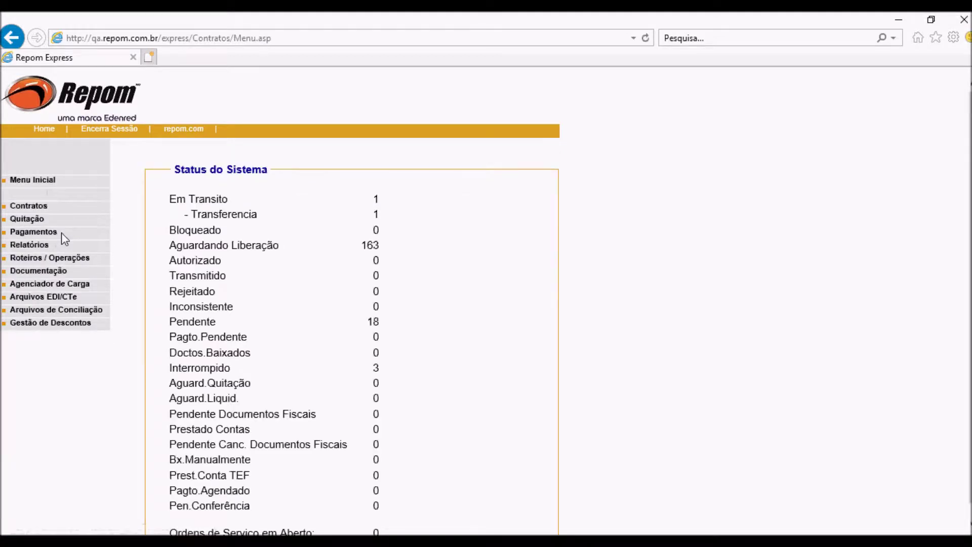
click(37, 208)
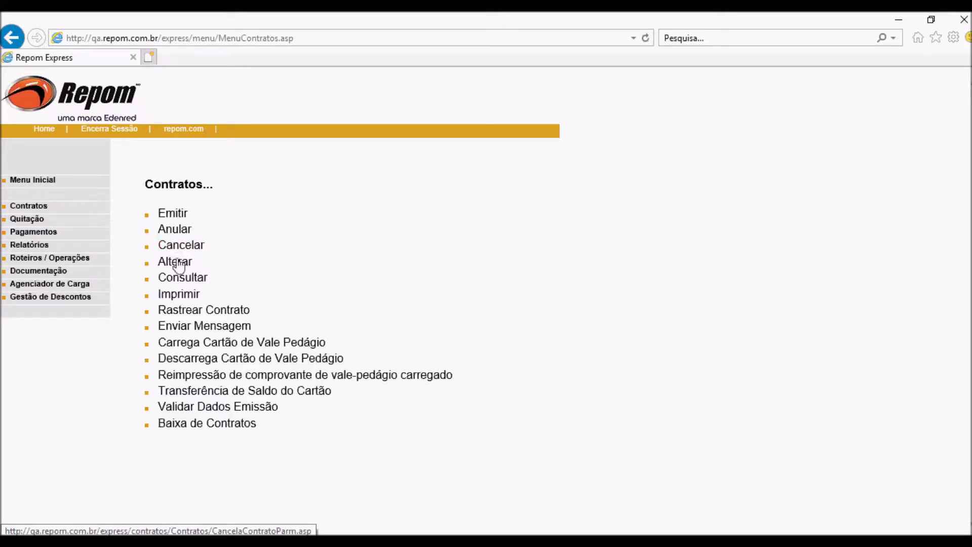
click(183, 279)
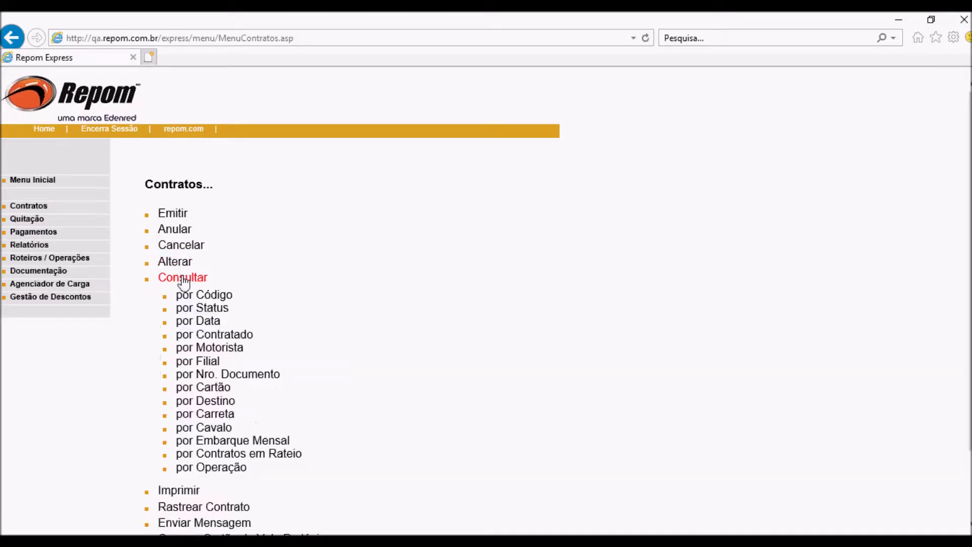
click(197, 322)
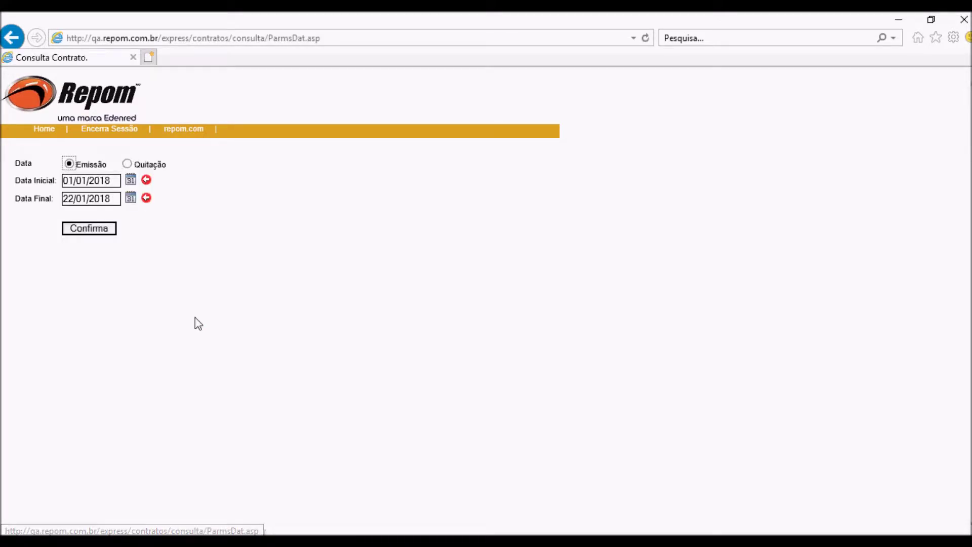
click(89, 229)
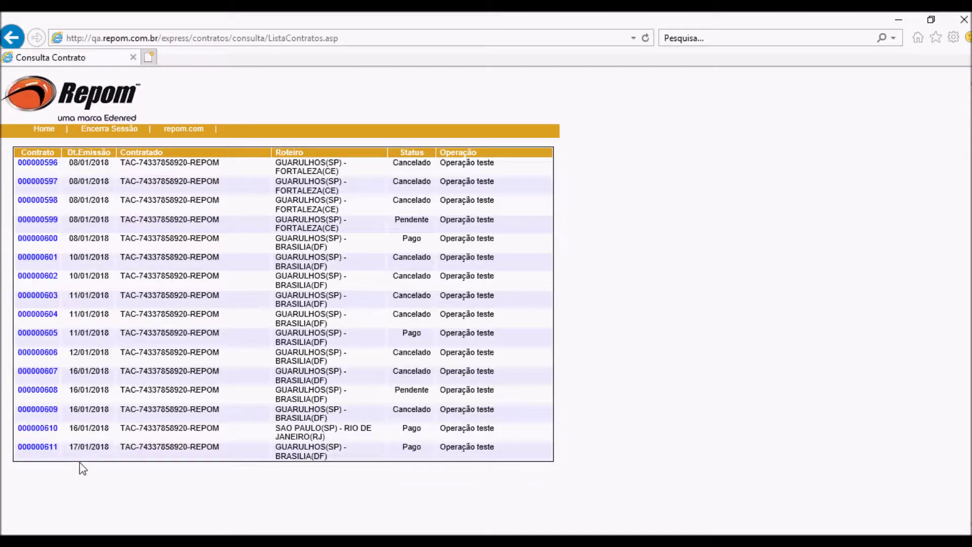
drag(516, 454, 15, 433)
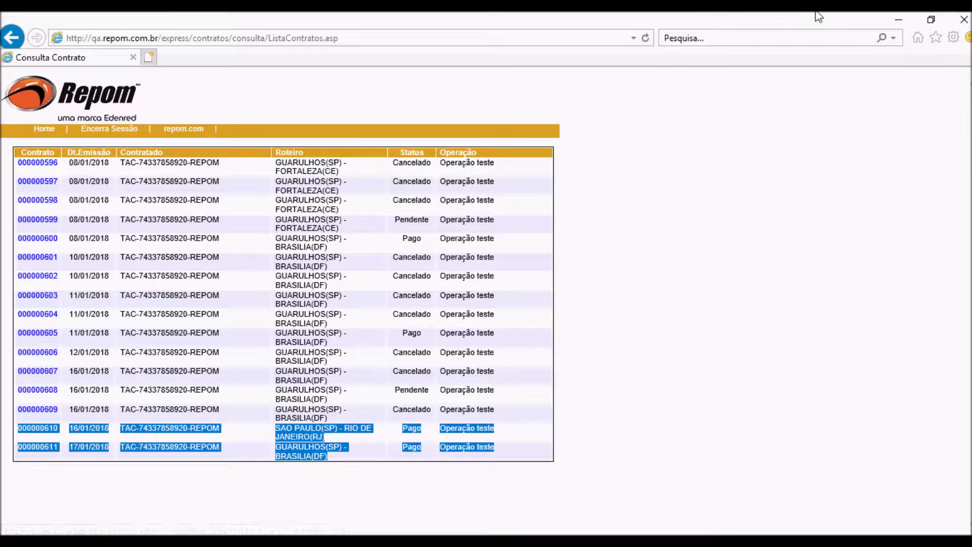
Return to TOTVS and start a new road delivery trip for branch M SP 01, accepting the default parameters
click(898, 19)
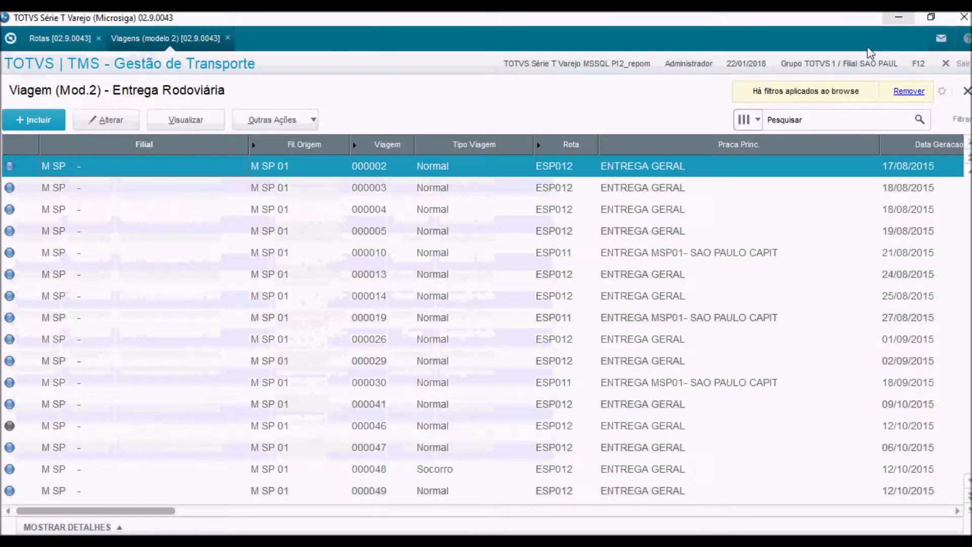
click(45, 126)
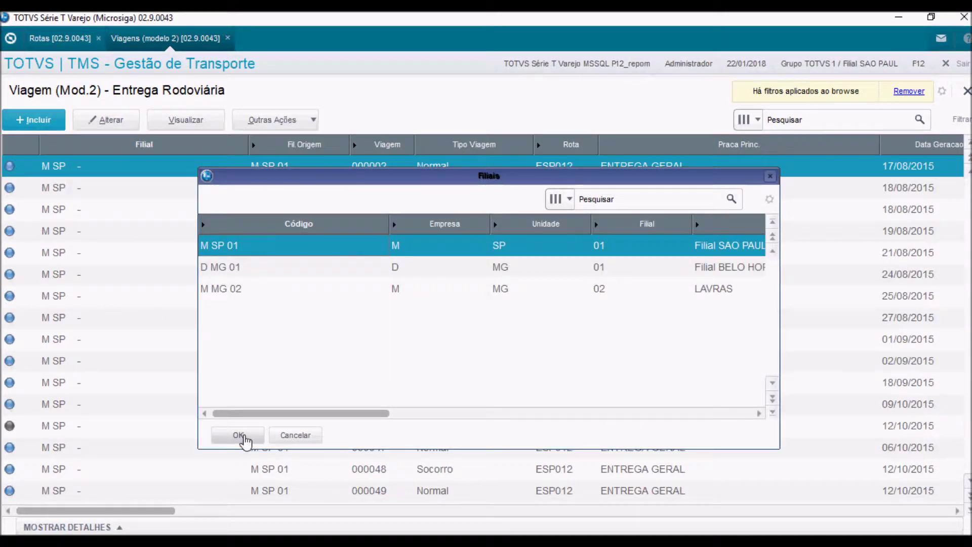
click(238, 436)
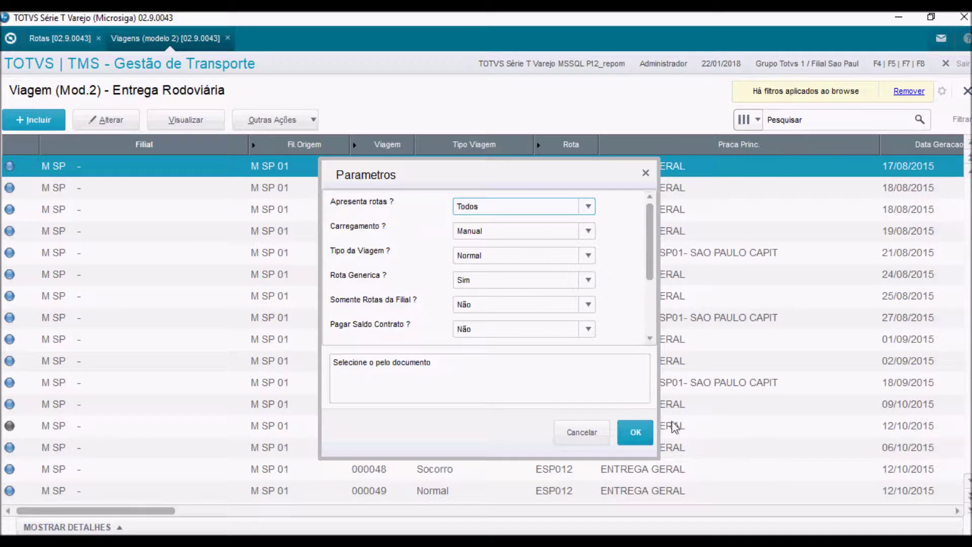
click(635, 434)
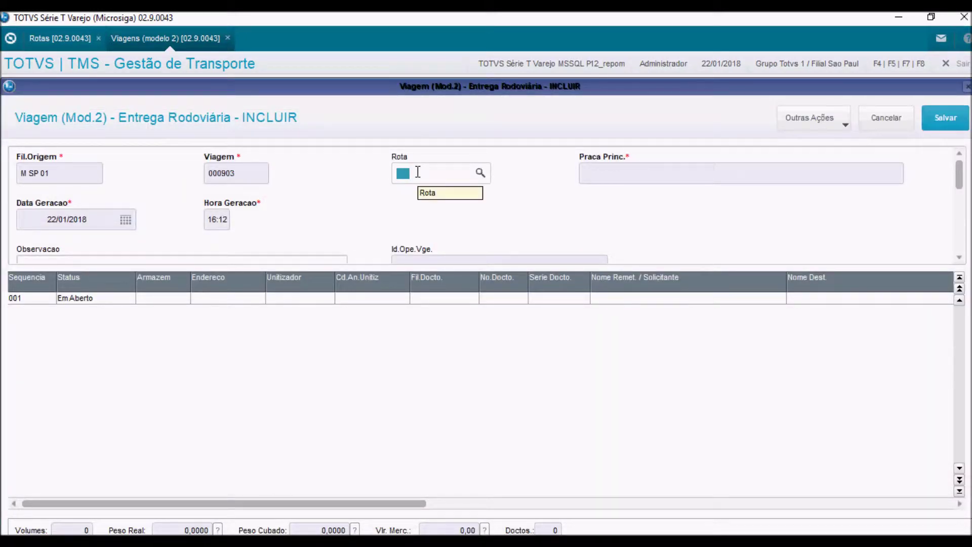
View route REPOM2 in the Rotas register, examine its Rota x Operadora de Frotas operator and itinerary codes, and close the record
click(56, 44)
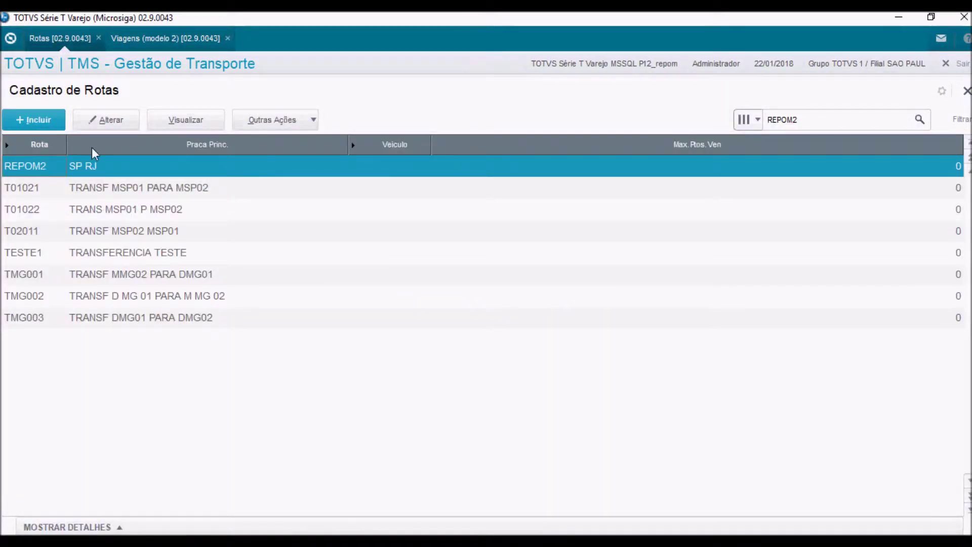
click(171, 129)
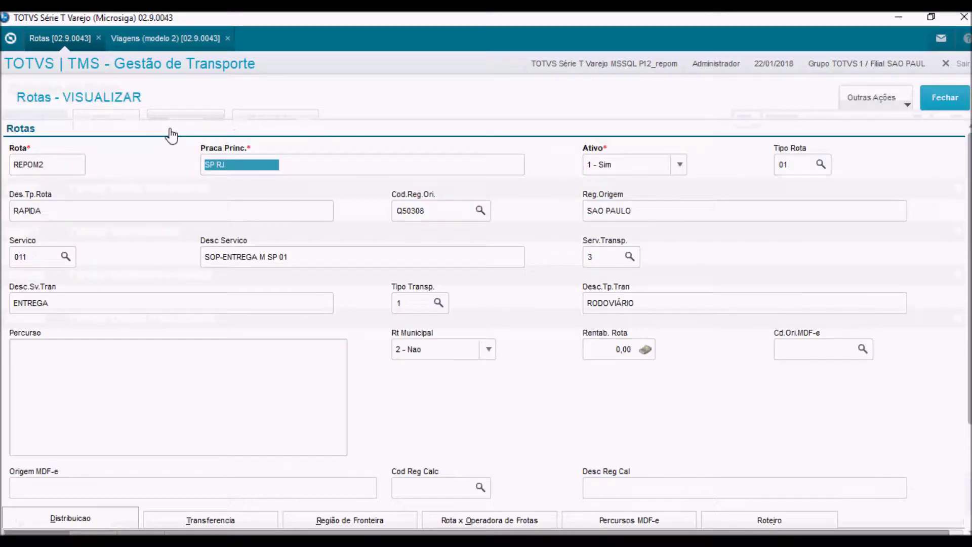
scroll(577, 364, down, 1)
scroll(571, 389, up, 1)
click(487, 505)
scroll(557, 456, down, 3)
click(600, 412)
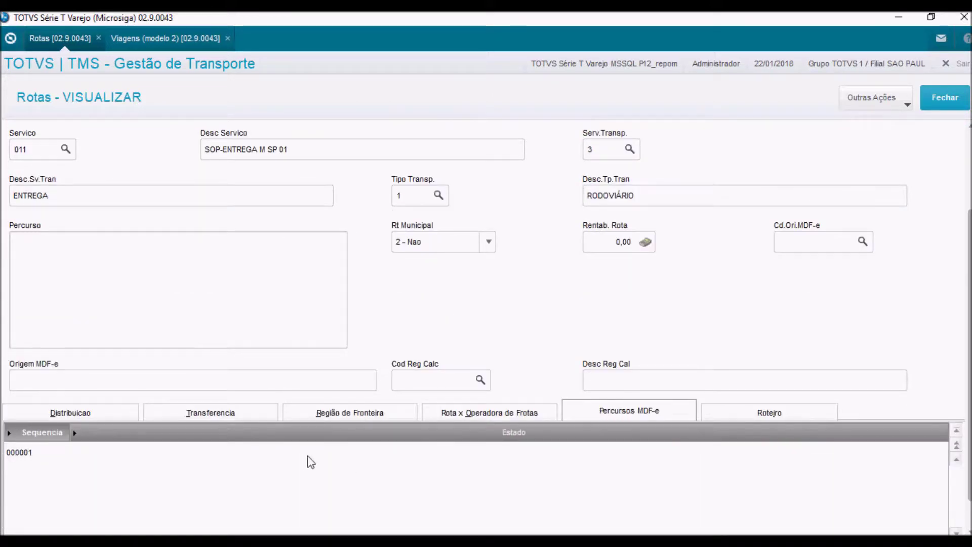
click(515, 414)
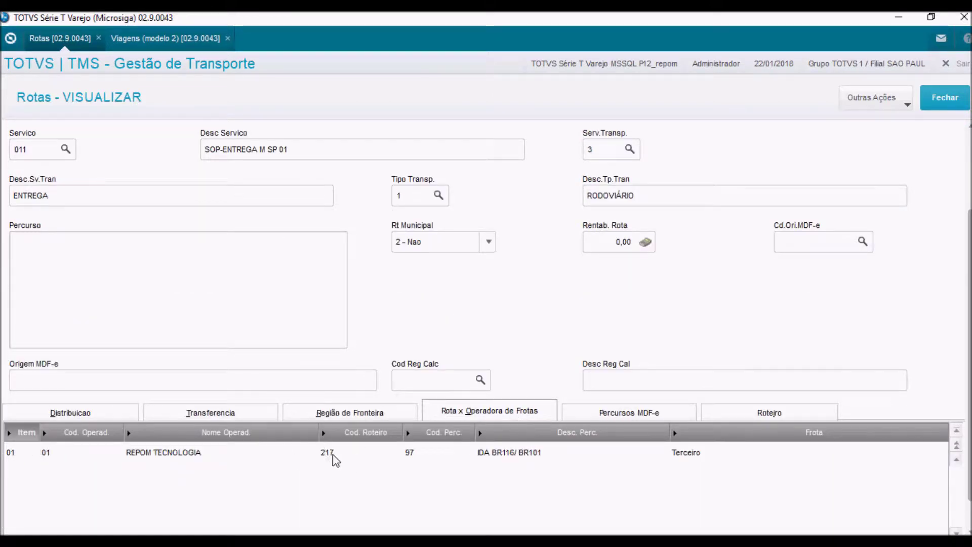
click(334, 458)
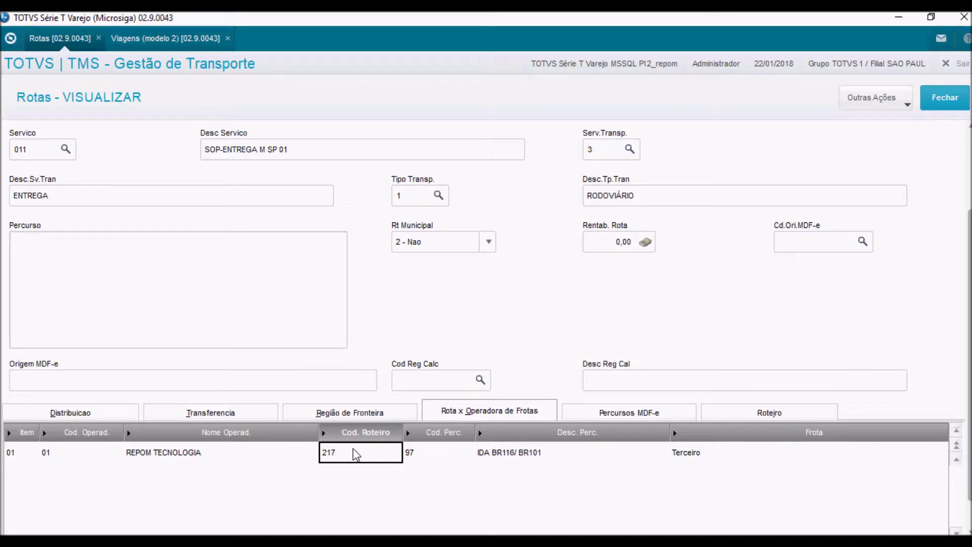
click(57, 459)
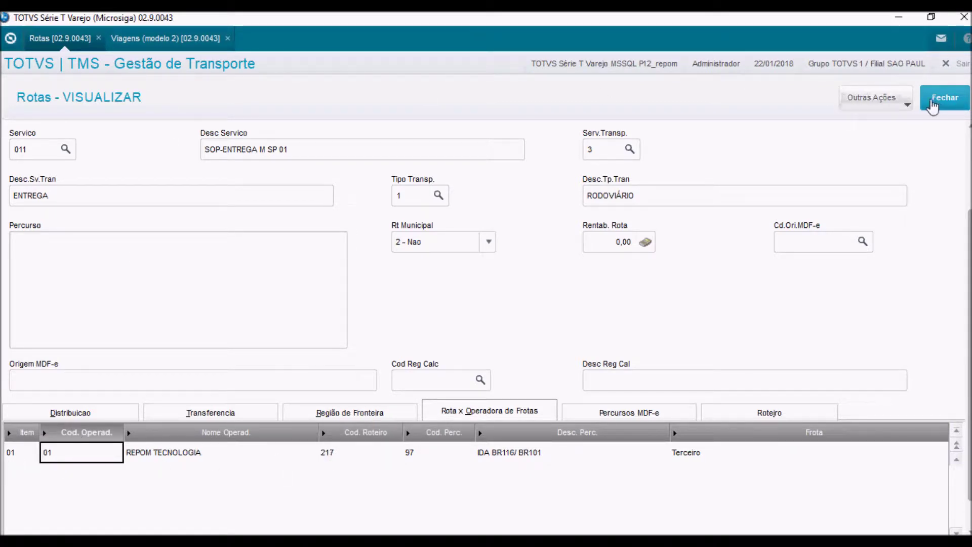
click(937, 101)
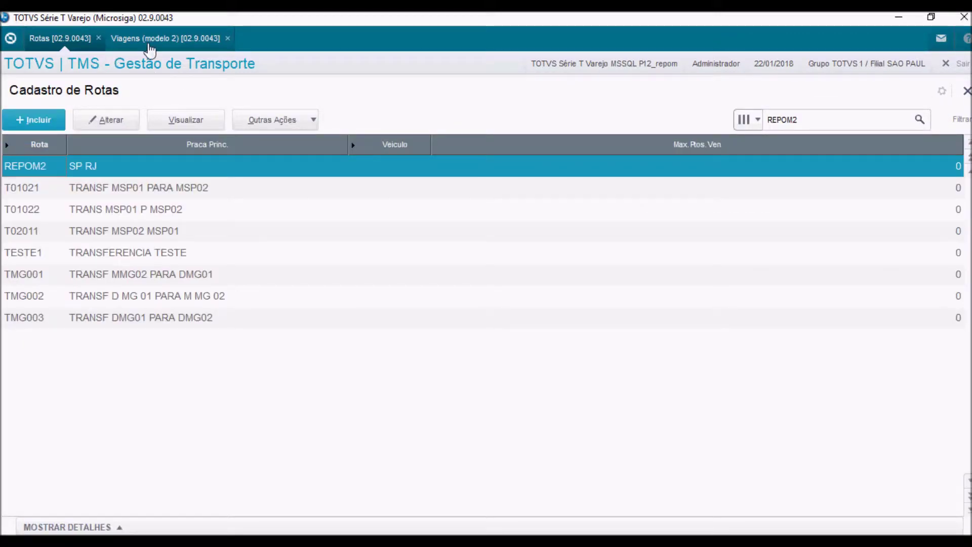
Return to the new trip and set its Rota to REPOM2
click(148, 40)
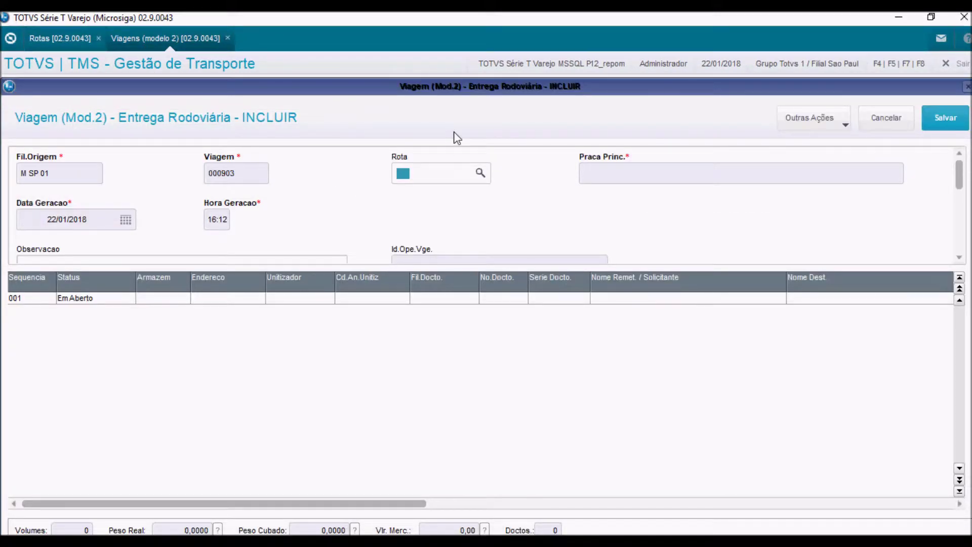
key(Tab)
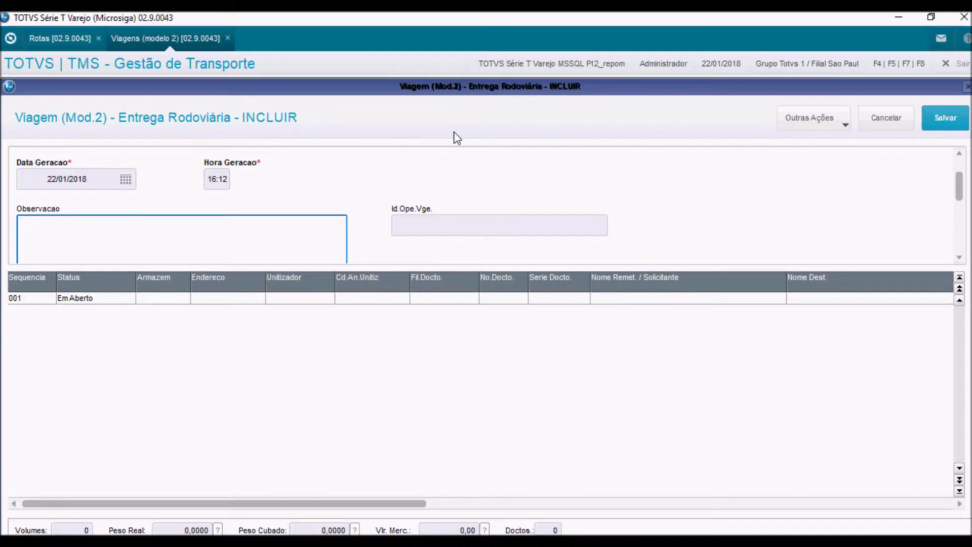
scroll(633, 223, up, 1)
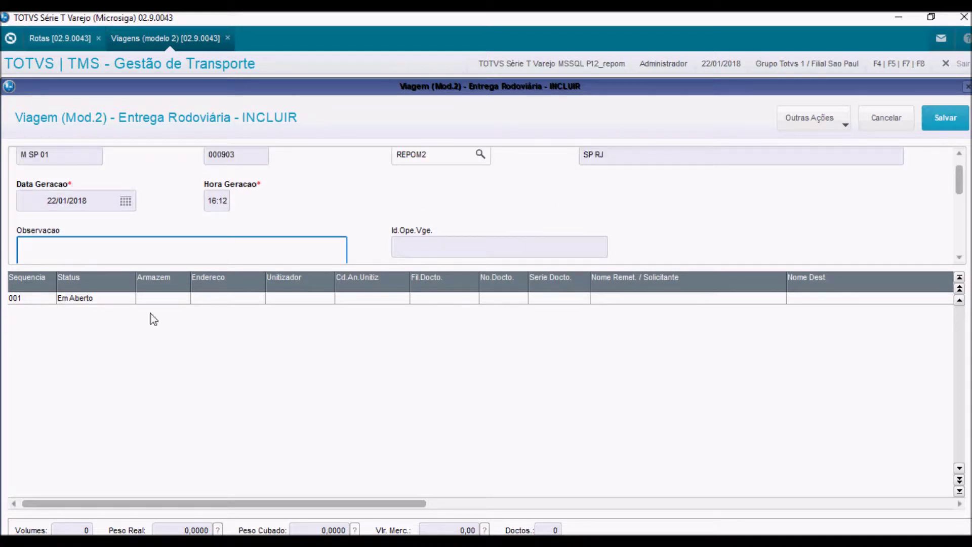
Look up the transport documents and add document 000000215, series 227, to the trip's first line
click(453, 299)
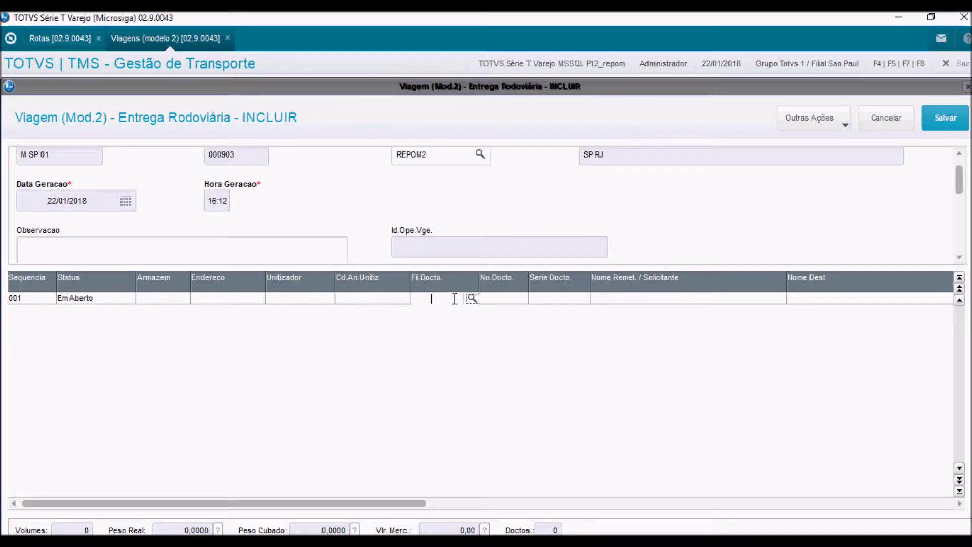
click(472, 299)
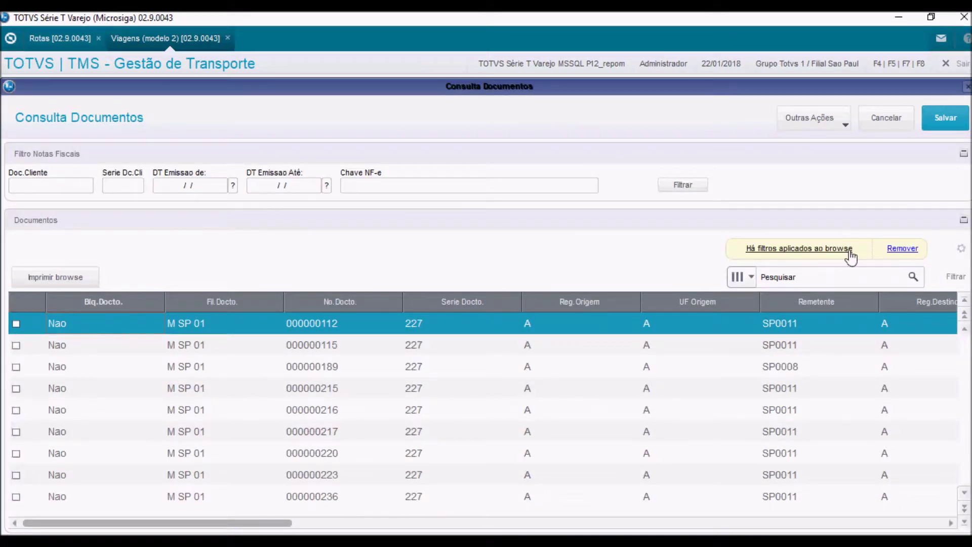
click(17, 389)
click(938, 123)
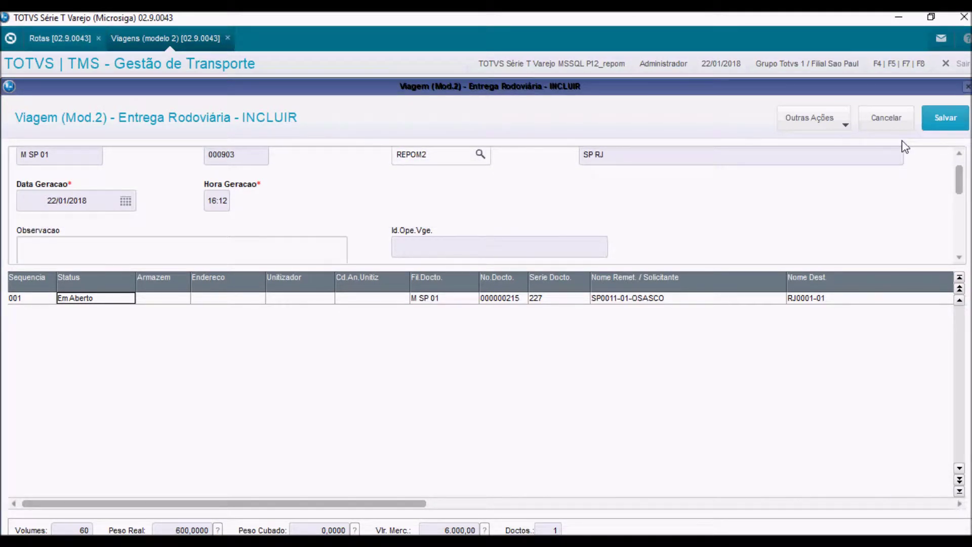
Open the trip's Complemento de Viagens and set the fleet operator code to 01
click(844, 124)
click(810, 200)
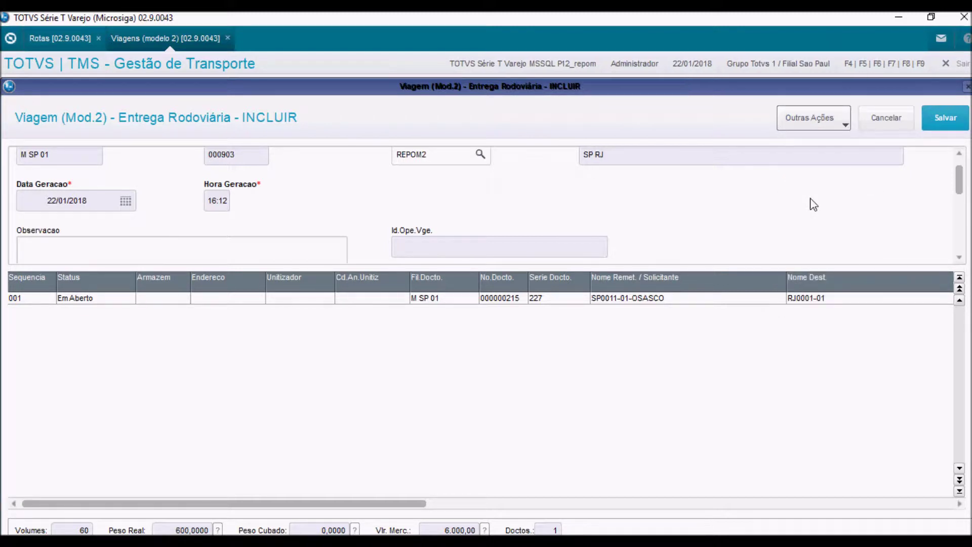
click(489, 169)
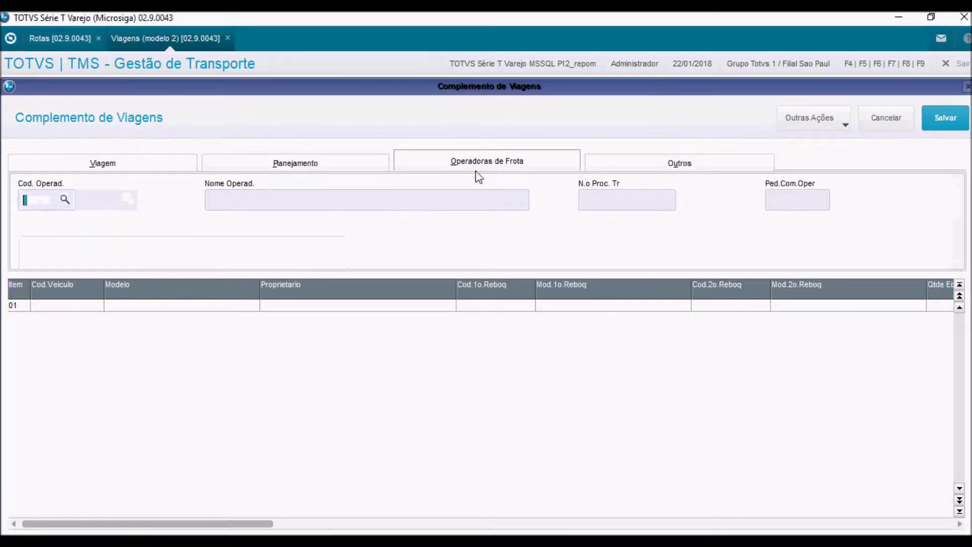
text(01)
key(Tab)
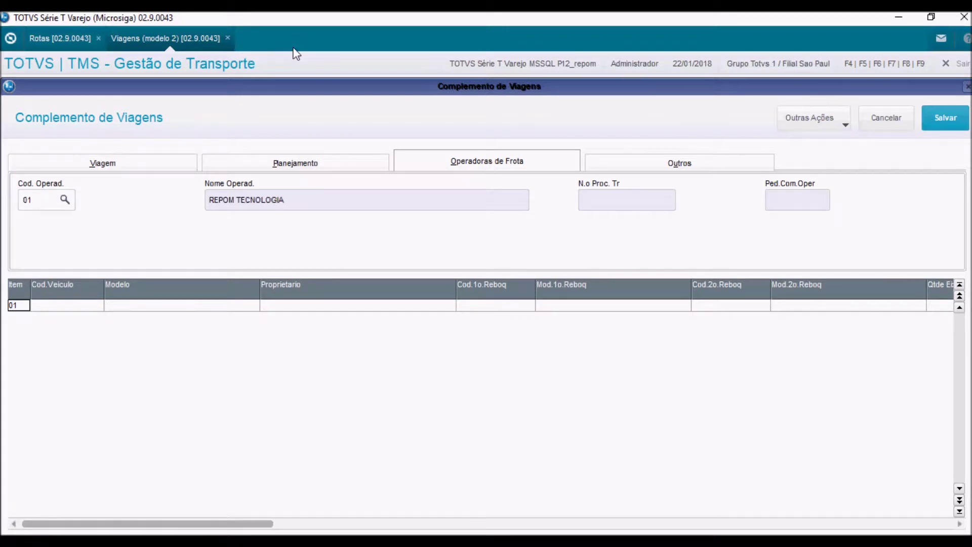
Look up vehicles starting with REP and assign vehicle REPTAC02 to the first line of the trip complement
key(Right)
text(RE)
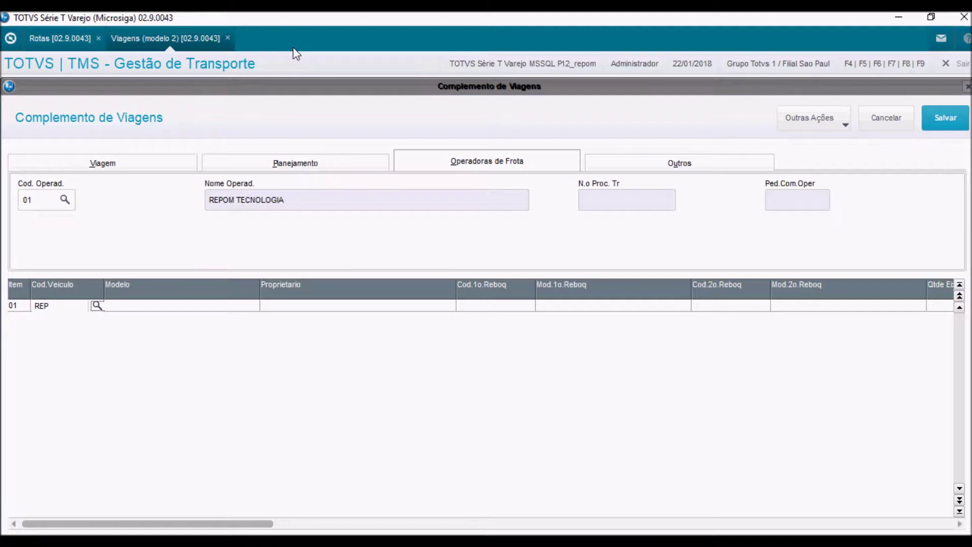
key(F3)
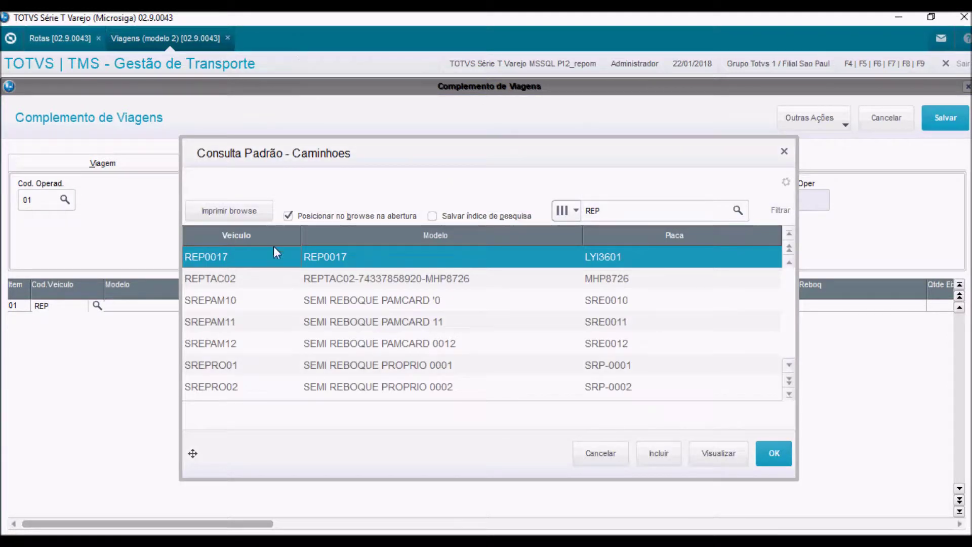
click(259, 279)
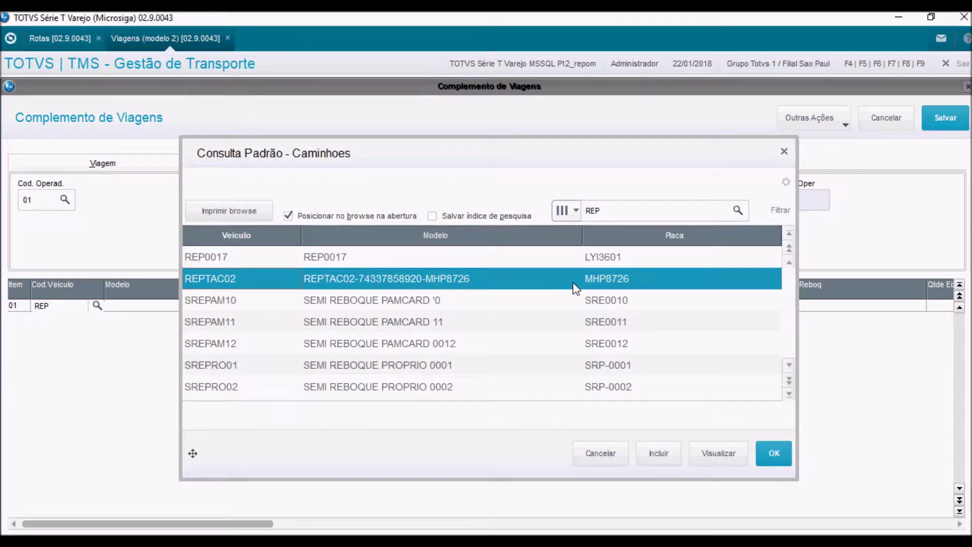
click(766, 457)
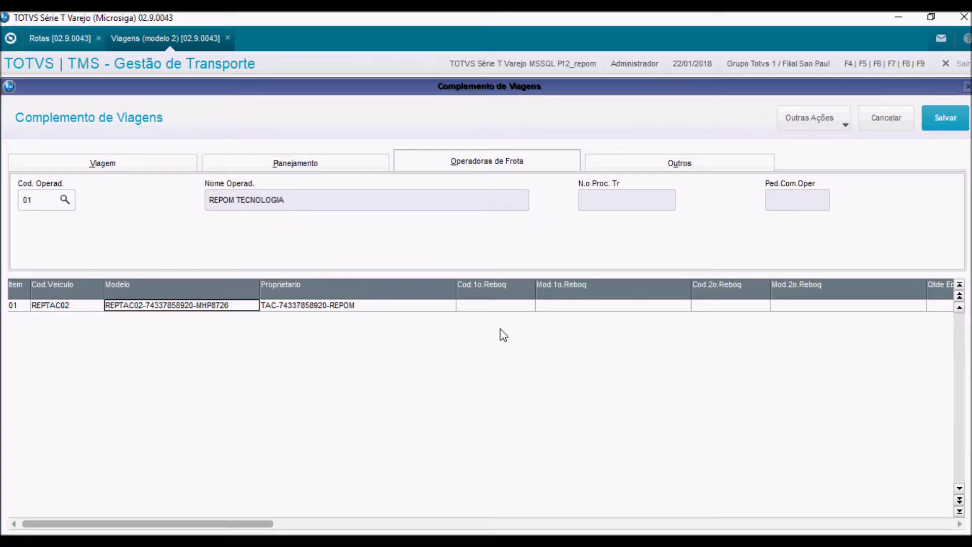
Examine the vehicle line's axle count, toll value, freight advance percentage and remaining freight columns in the trip complement
click(495, 307)
drag(254, 524, 365, 527)
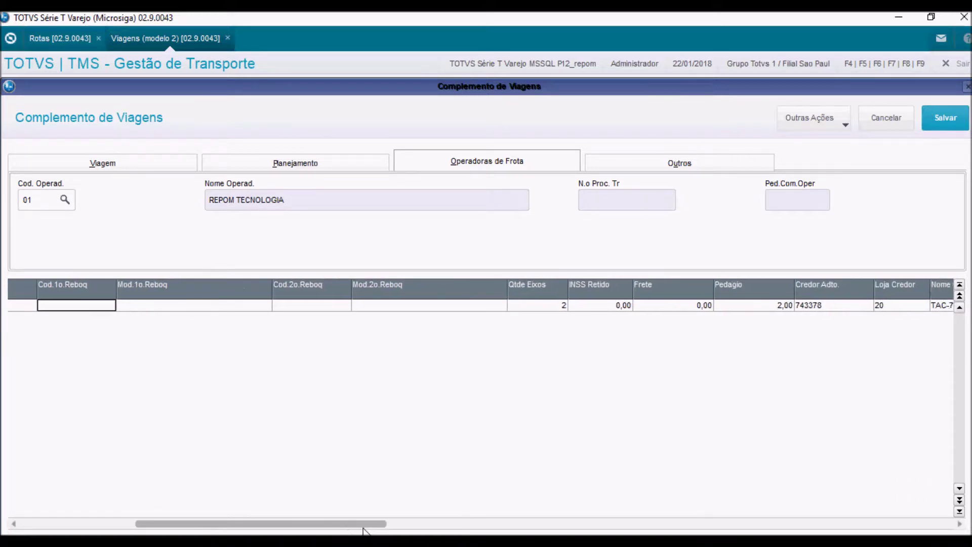
click(540, 306)
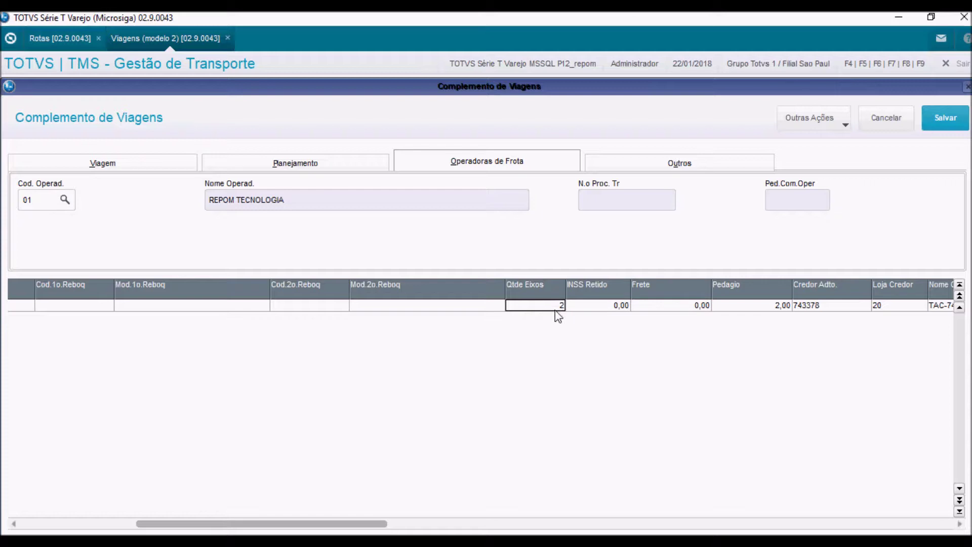
drag(360, 524, 458, 524)
click(414, 306)
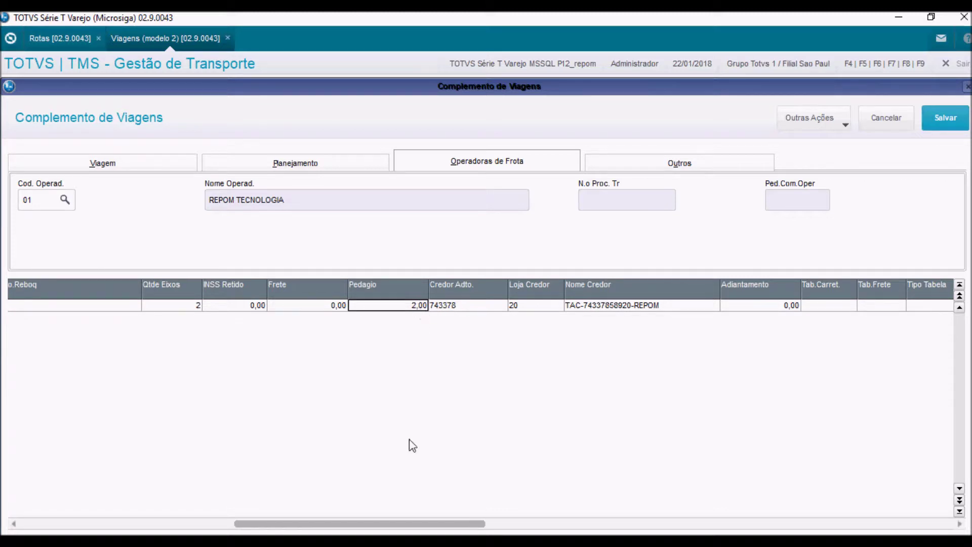
drag(387, 519, 568, 527)
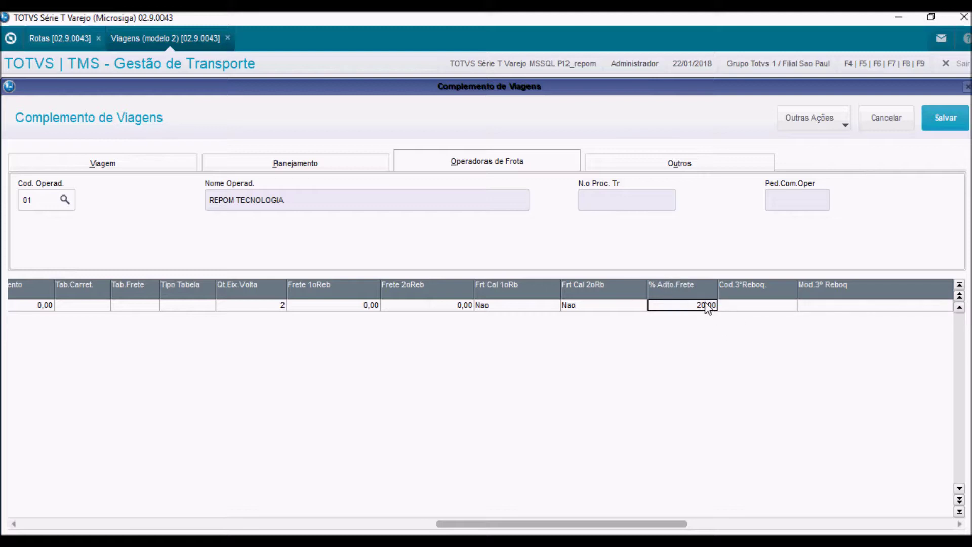
drag(618, 525, 725, 527)
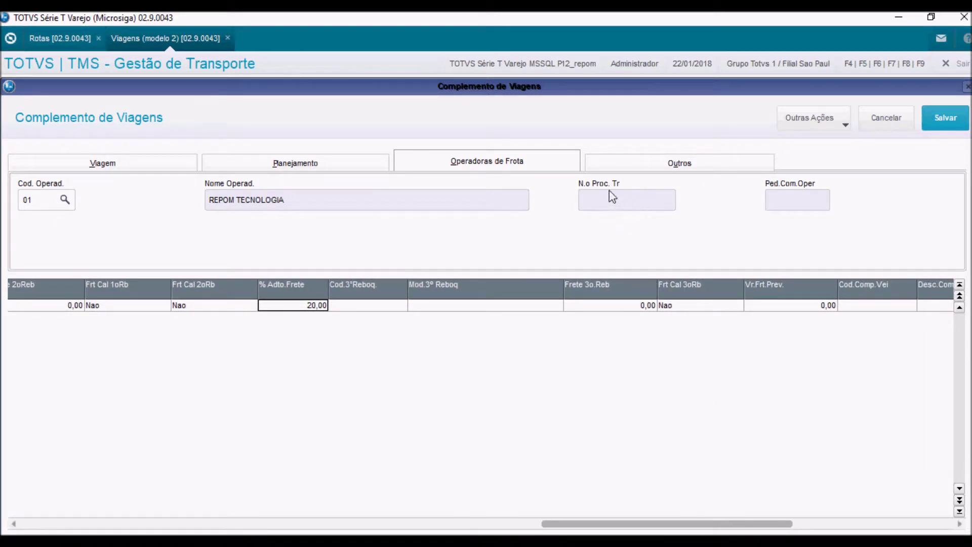
Open the trip's drivers, check the freight and advance payment means and the withdrawal and transfer quantities, and save the driver data
click(840, 125)
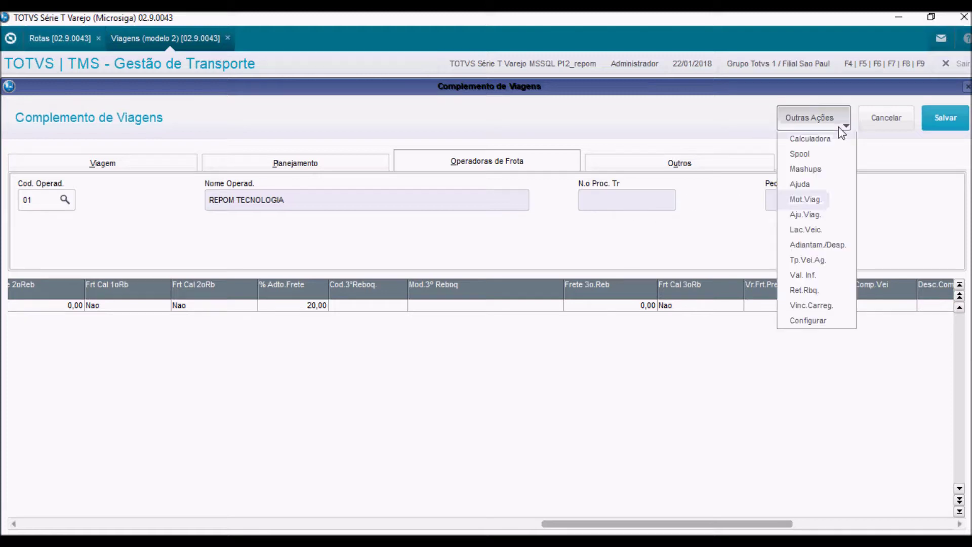
click(824, 200)
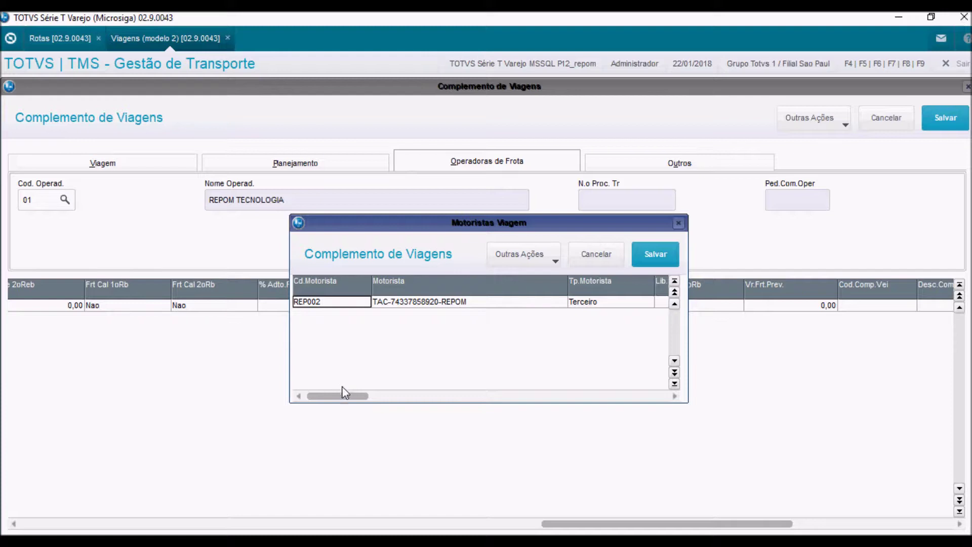
drag(346, 401, 457, 407)
click(487, 303)
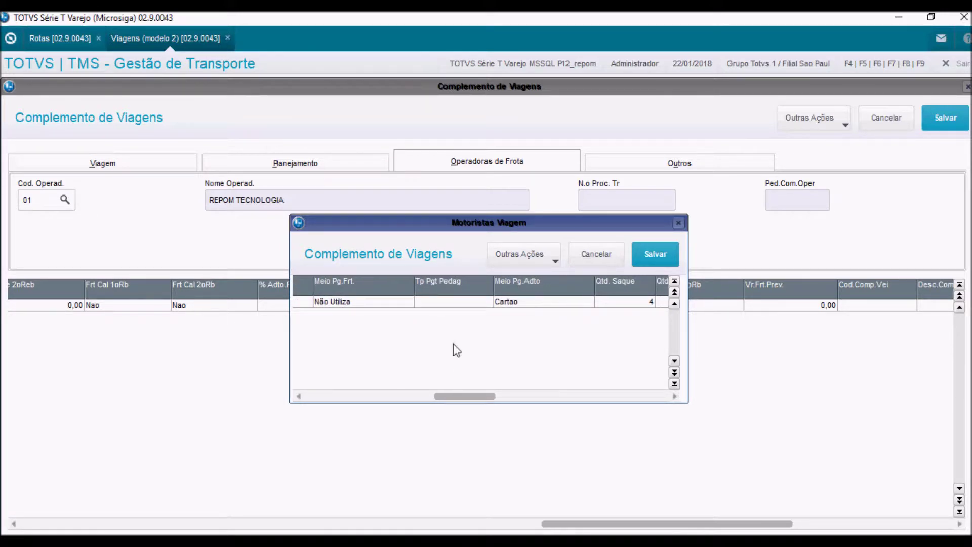
drag(460, 395, 485, 397)
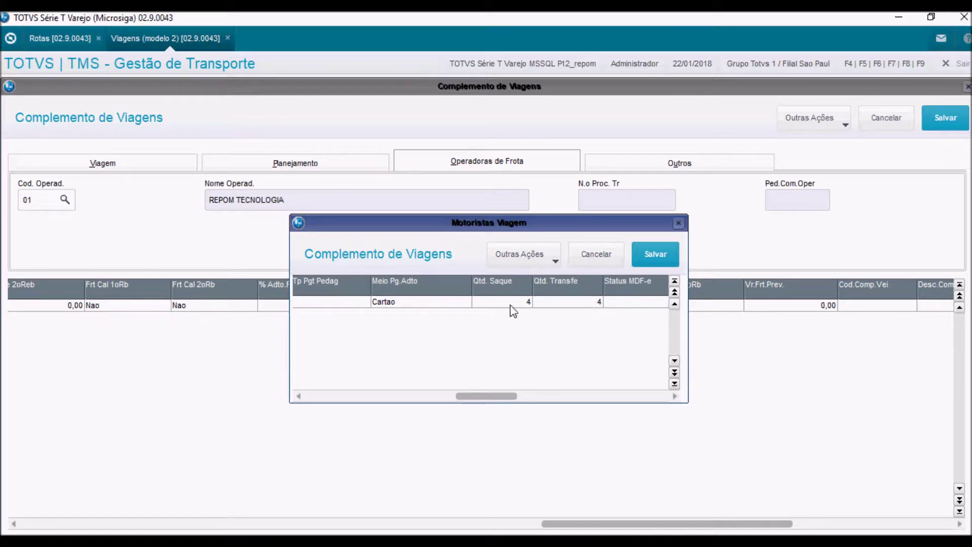
click(577, 305)
drag(504, 398, 464, 398)
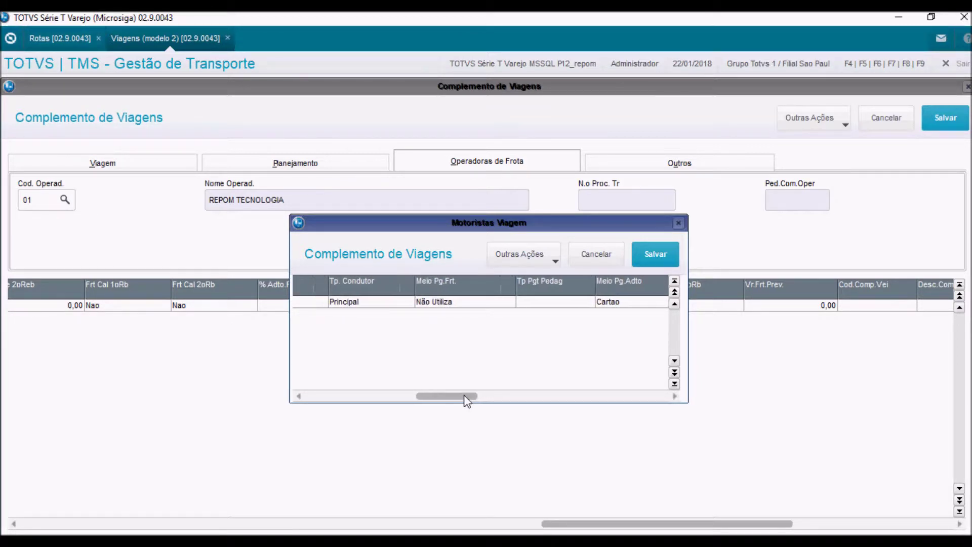
click(657, 255)
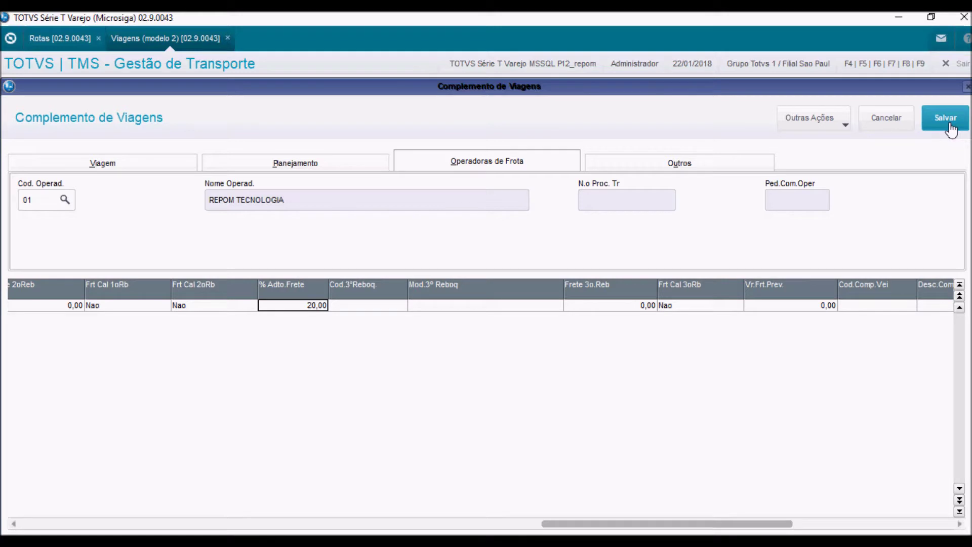
Switch to the tmsxml folder in File Explorer and open 20180122_161343_9452_roteirovalortotalvprs.xml to examine the toll request sent to Repom
mouse_move(121, 534)
click(189, 516)
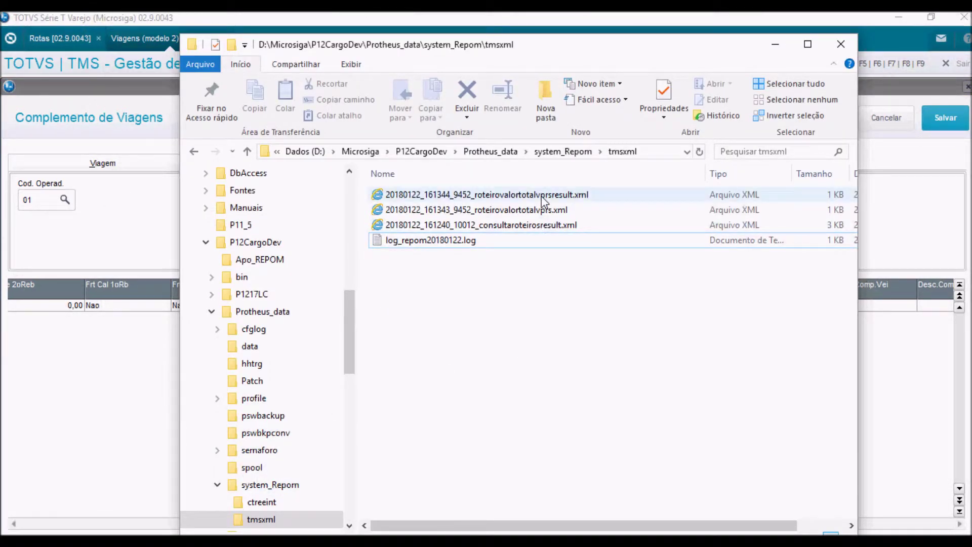
click(544, 211)
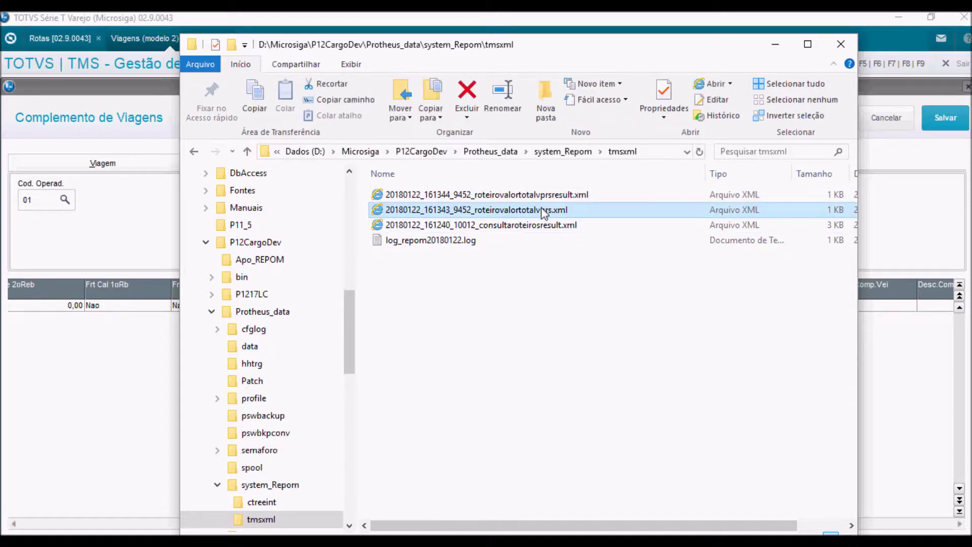
double_click(544, 212)
drag(193, 188, 34, 91)
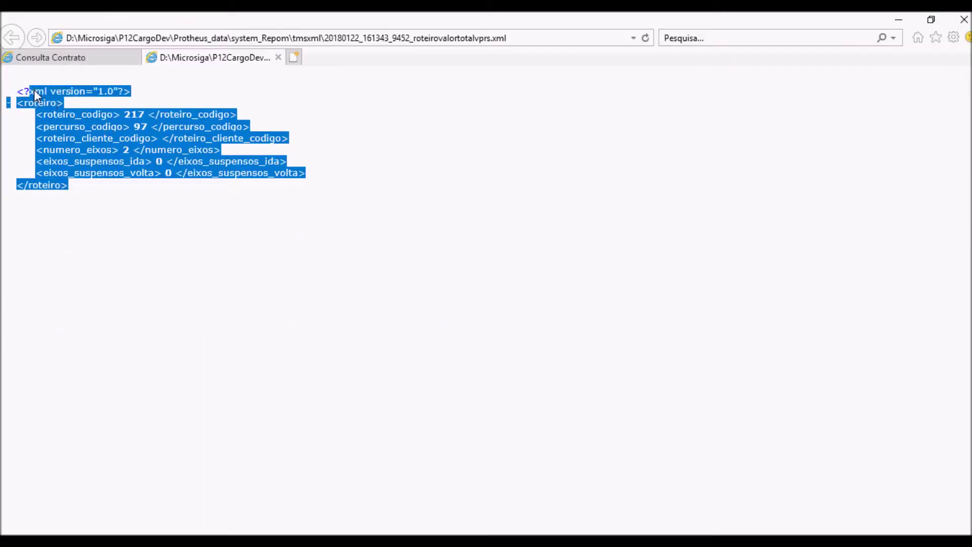
click(96, 121)
Open 20180122_161344_9452_roteirovalortotalvprsresult.xml to examine the returned toll values, and close both XML files
mouse_move(121, 529)
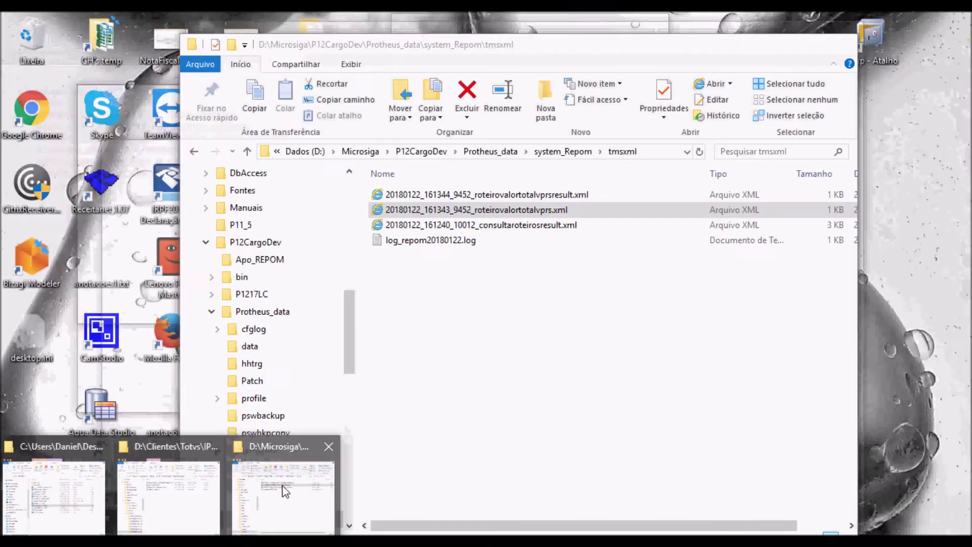
click(276, 492)
double_click(506, 194)
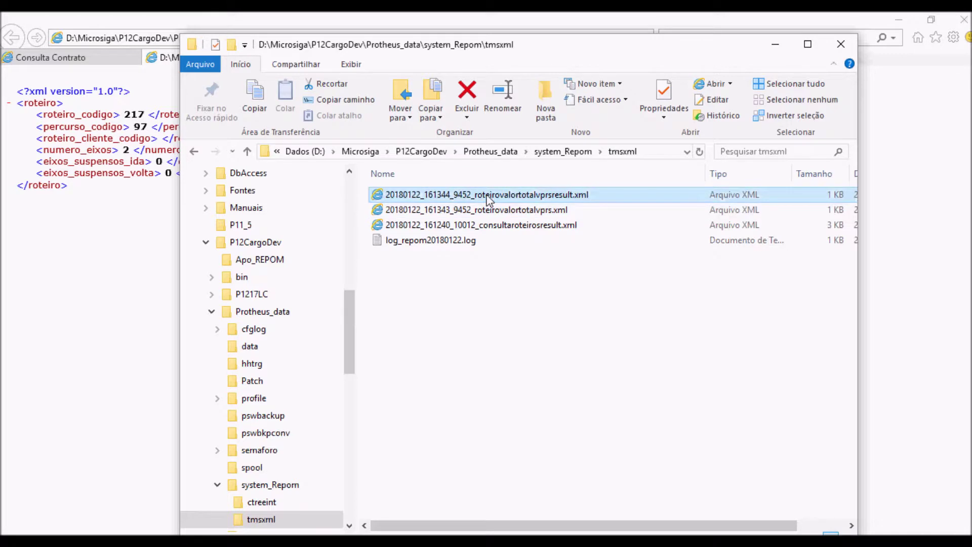
drag(116, 162, 20, 94)
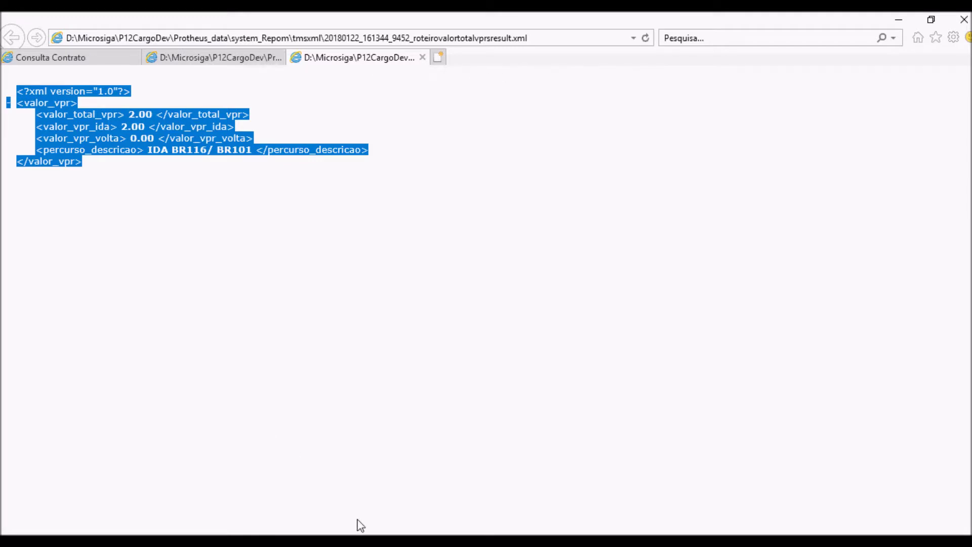
click(423, 57)
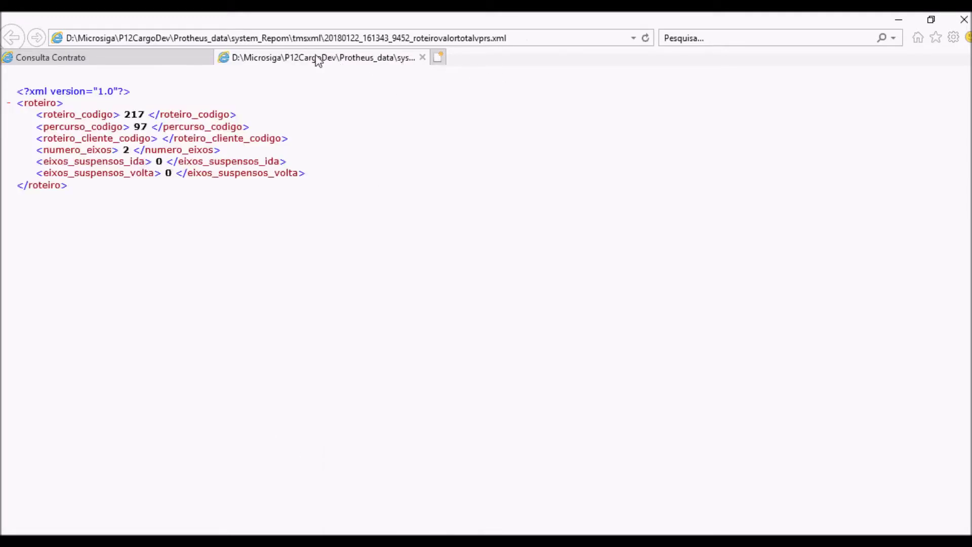
click(423, 57)
Reload the contract list in the Repom portal, and save the trip complement in TOTVS TMS
click(367, 482)
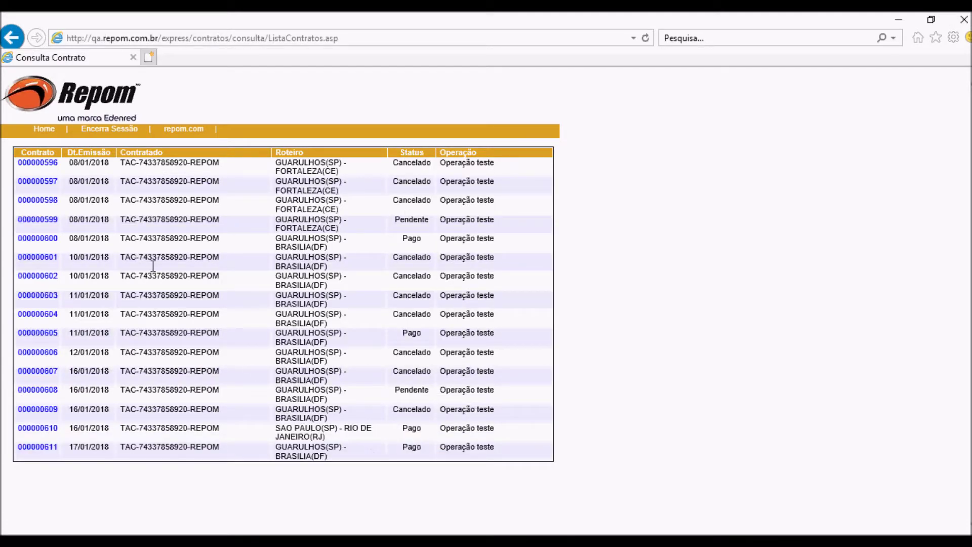
click(12, 37)
click(93, 232)
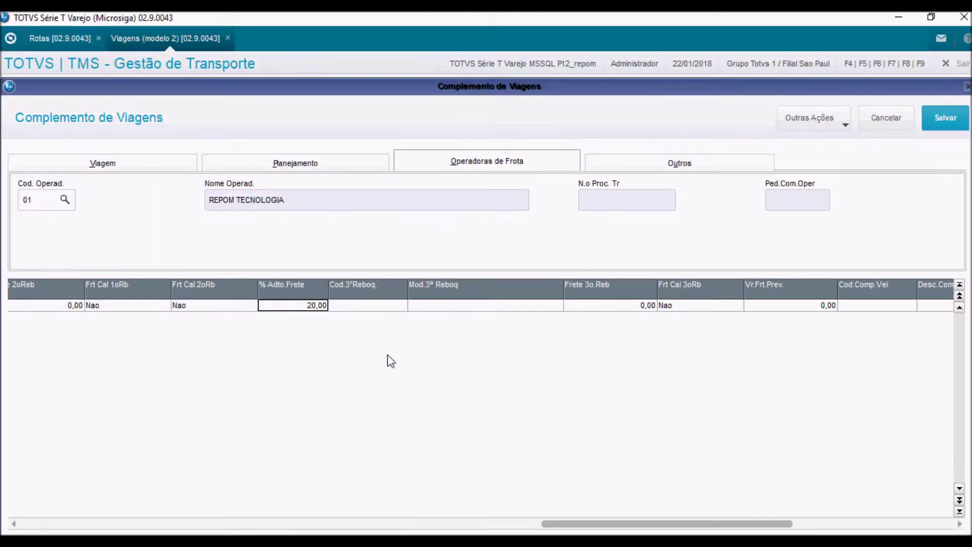
click(934, 127)
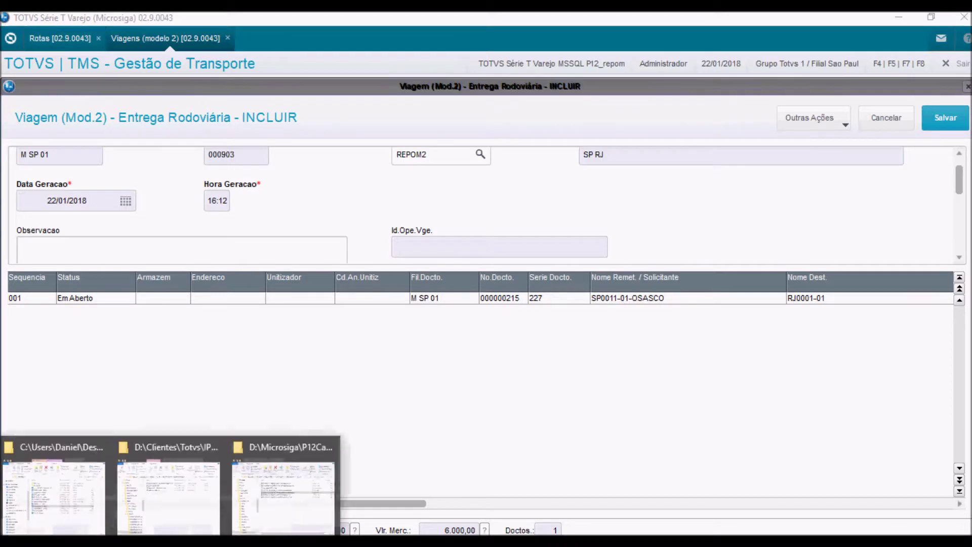
Open 20180122_161542_9452_validaaberturacontrato.xml from the tmsxml folder, examine the contract opening validation data, and close the file
click(317, 480)
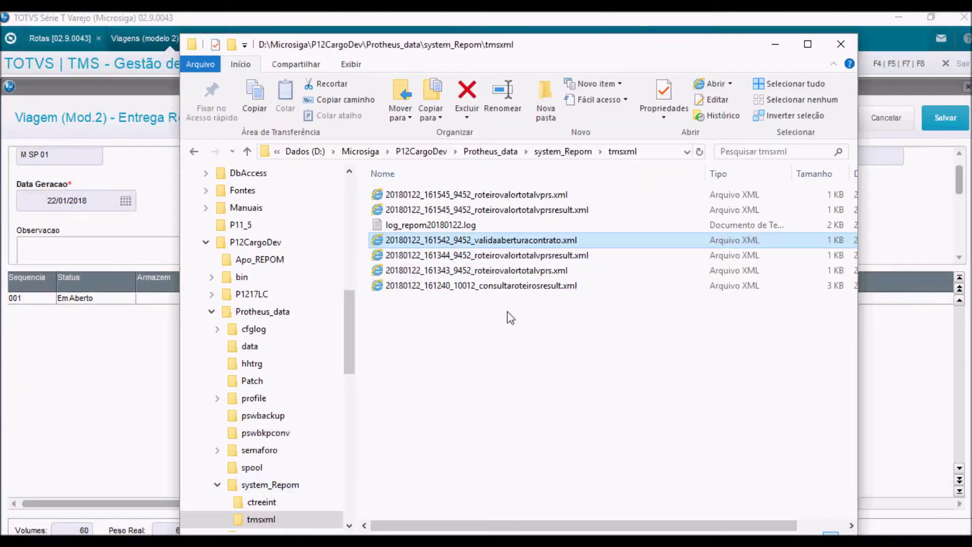
double_click(529, 242)
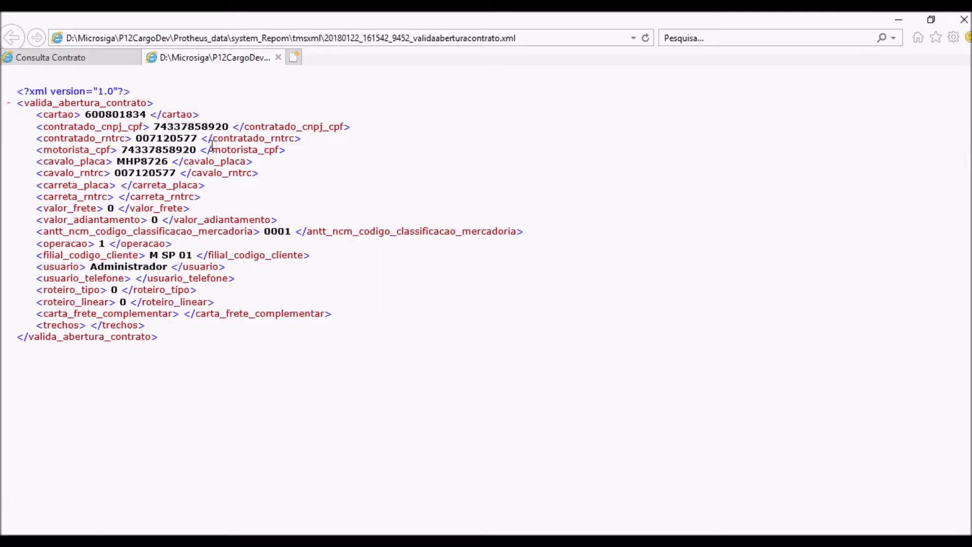
drag(88, 112, 232, 338)
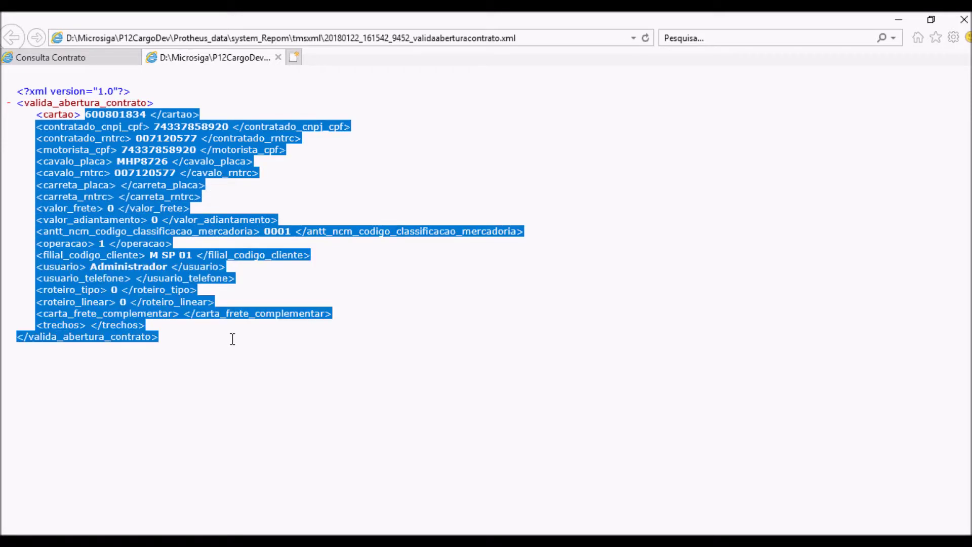
click(205, 255)
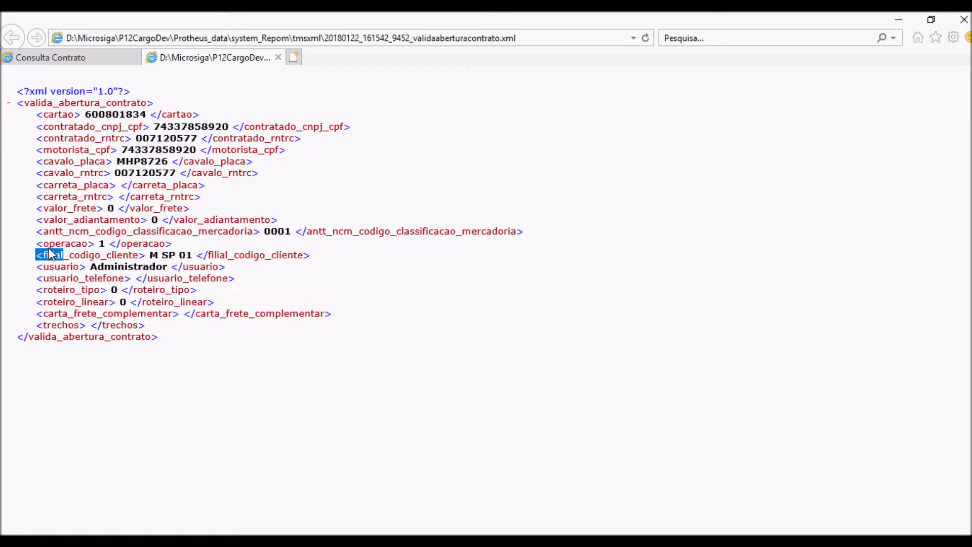
triple_click(141, 161)
key(ctrl+w)
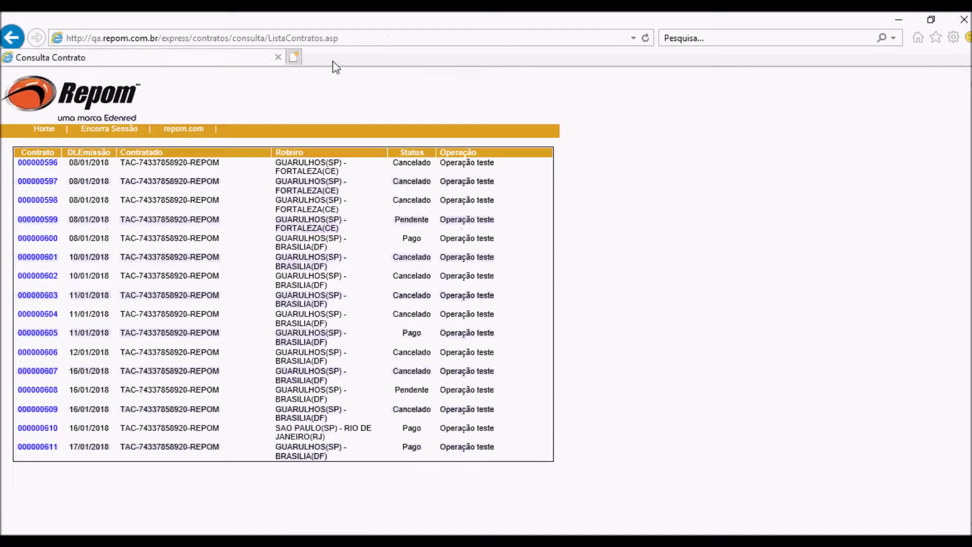
Check the Repom portal's contract list again with a fresh query, and return to the new trip in TOTVS TMS
click(5, 37)
click(75, 225)
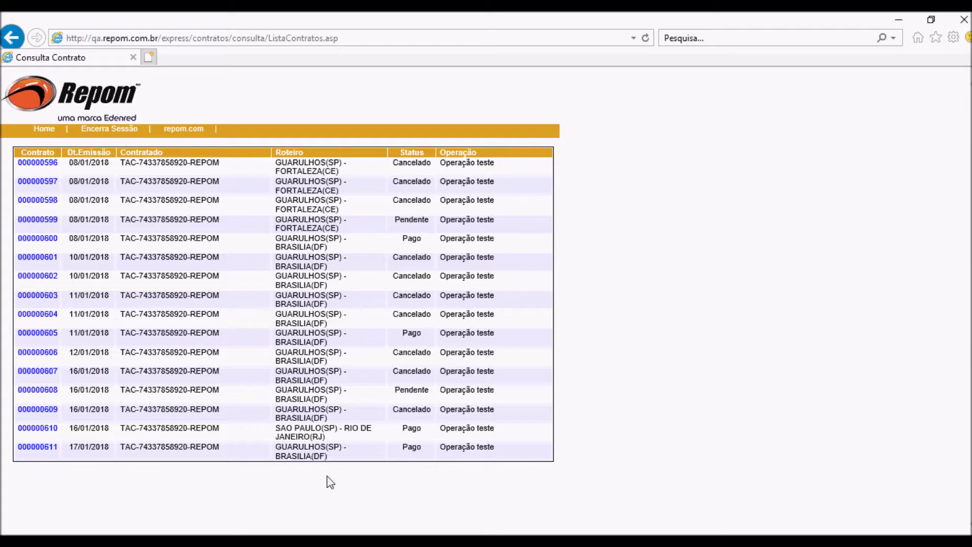
click(899, 20)
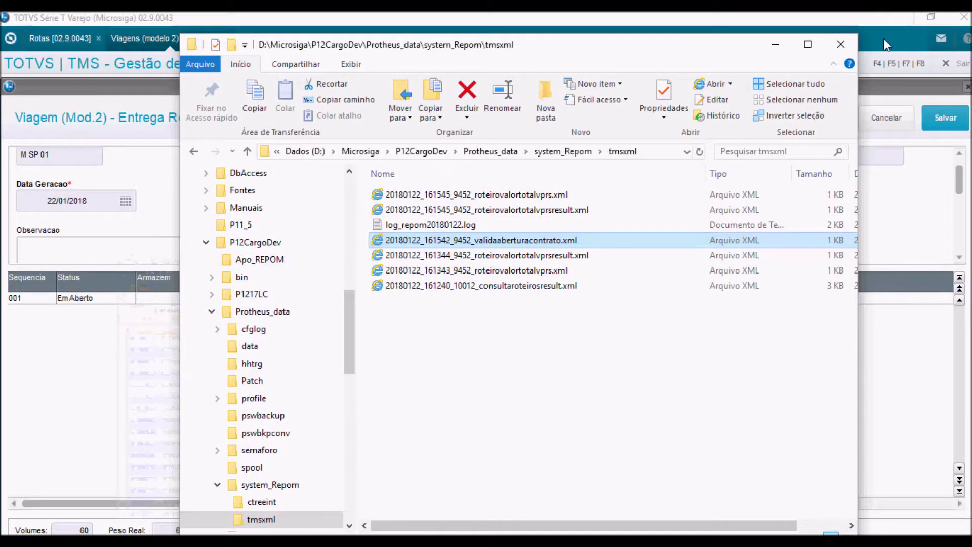
click(774, 44)
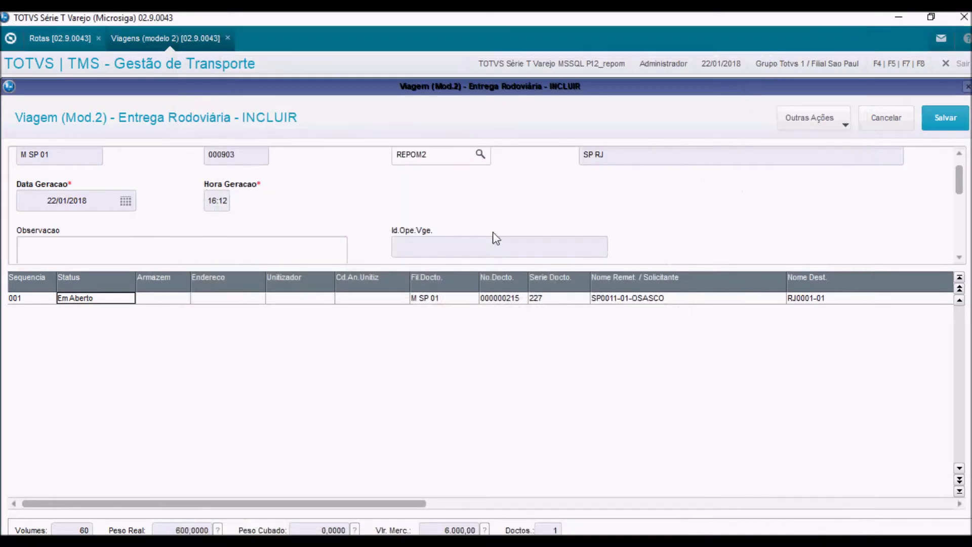
Save the road delivery trip and confirm its SP to RJ Percursos da Viagem
click(956, 129)
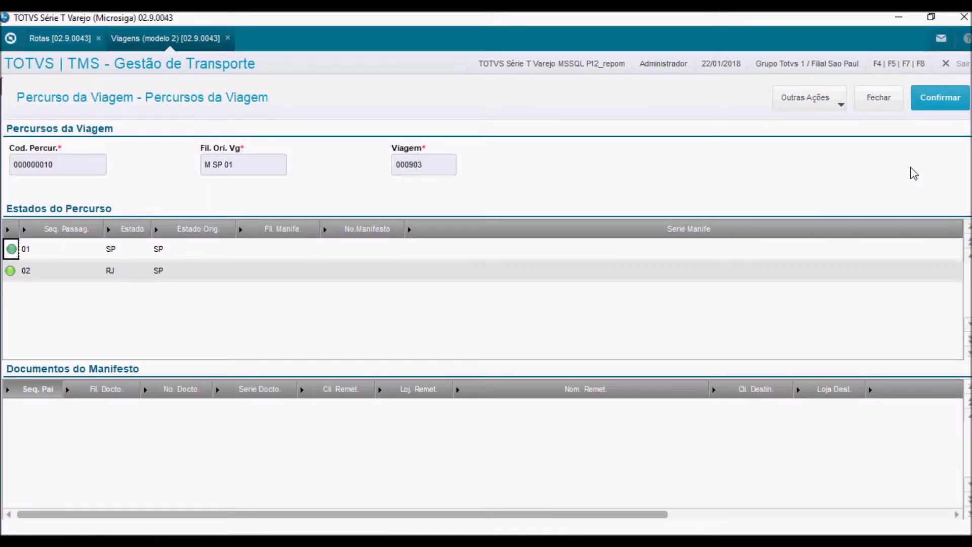
click(940, 102)
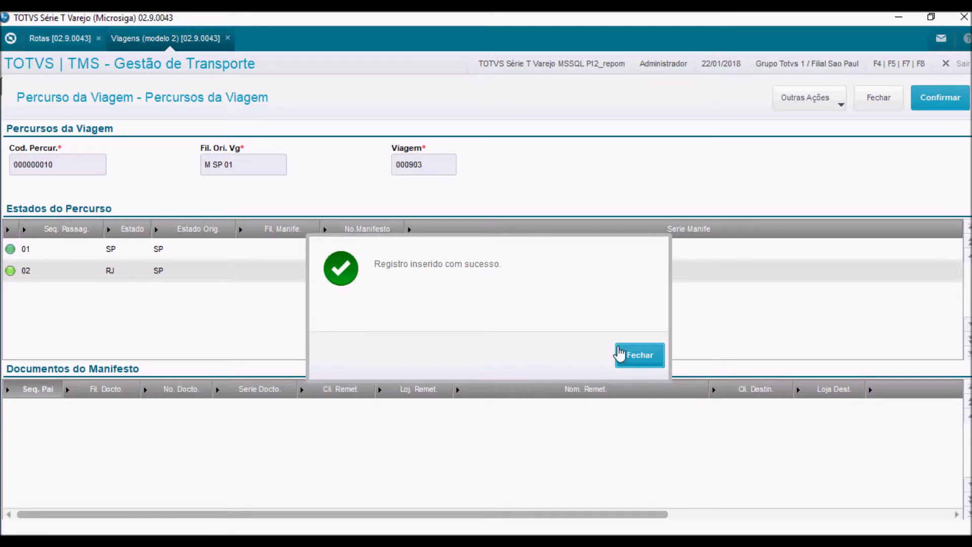
click(639, 355)
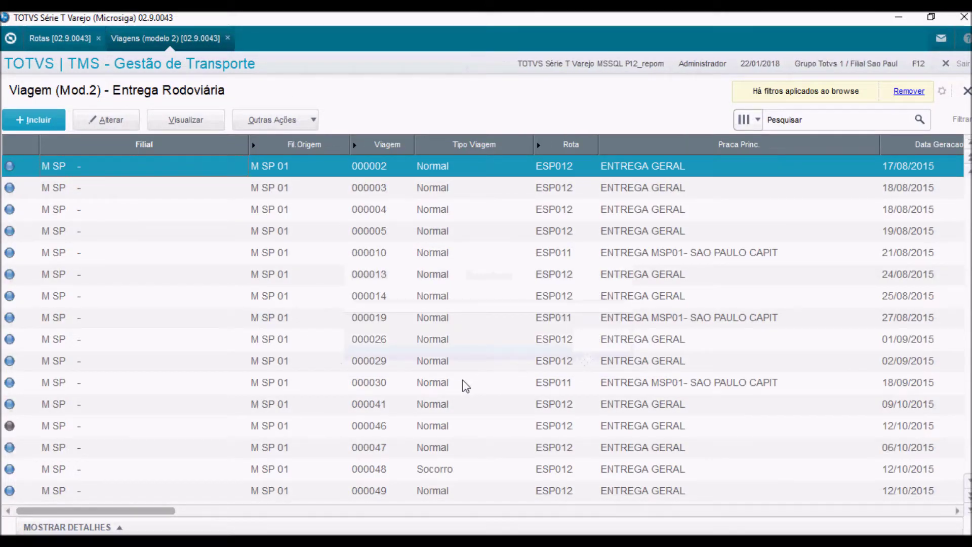
Go to the end of the road delivery trip list and select trip 000903
click(428, 315)
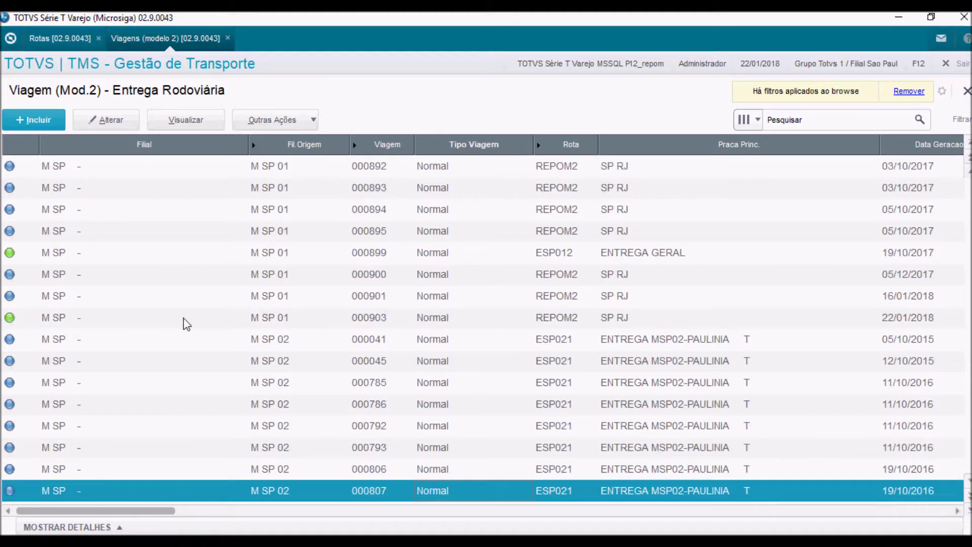
click(211, 324)
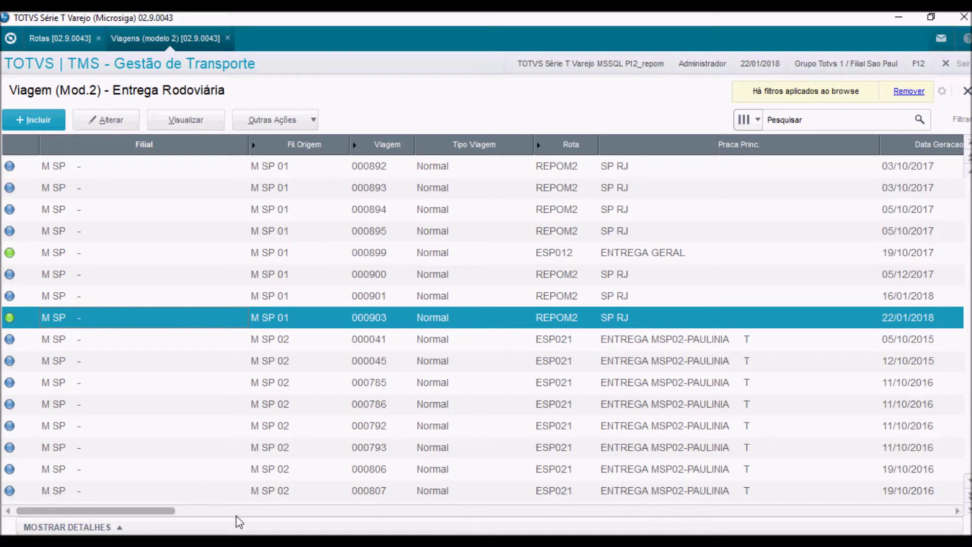
mouse_move(167, 534)
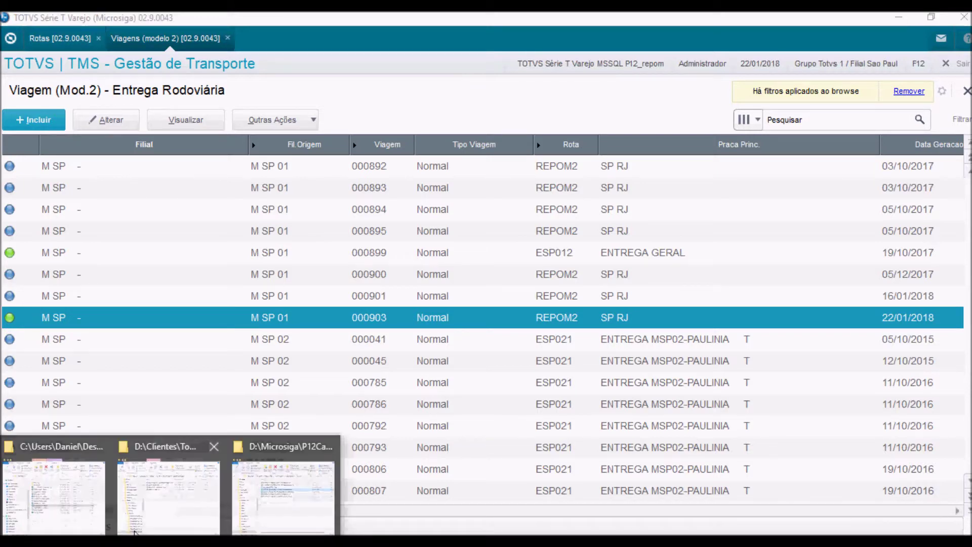
Check the new ANTT national registry XML files in tmsxml, view 20180122_161637_9452_integradadoscadastronacionalantt-veicul.xml, and close it
click(260, 493)
click(546, 223)
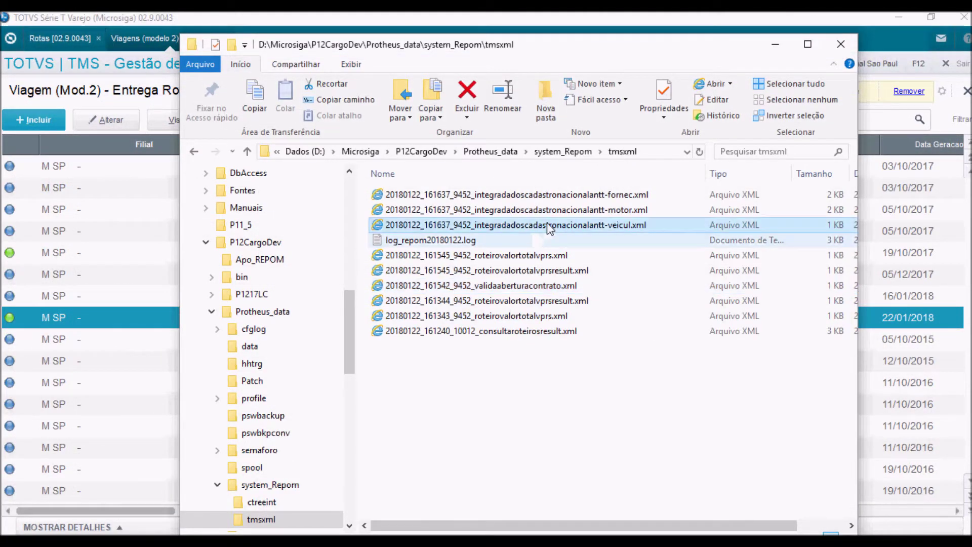
click(550, 211)
click(550, 197)
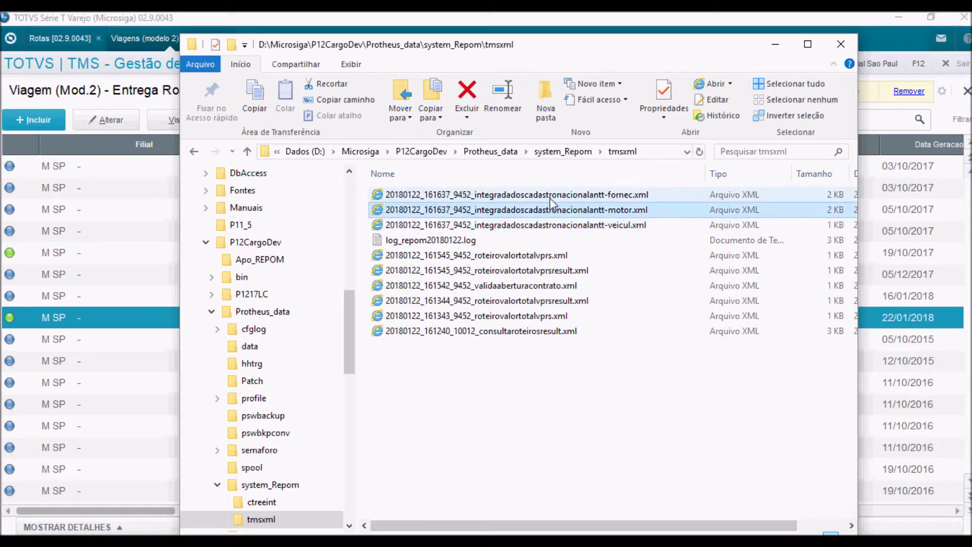
double_click(552, 226)
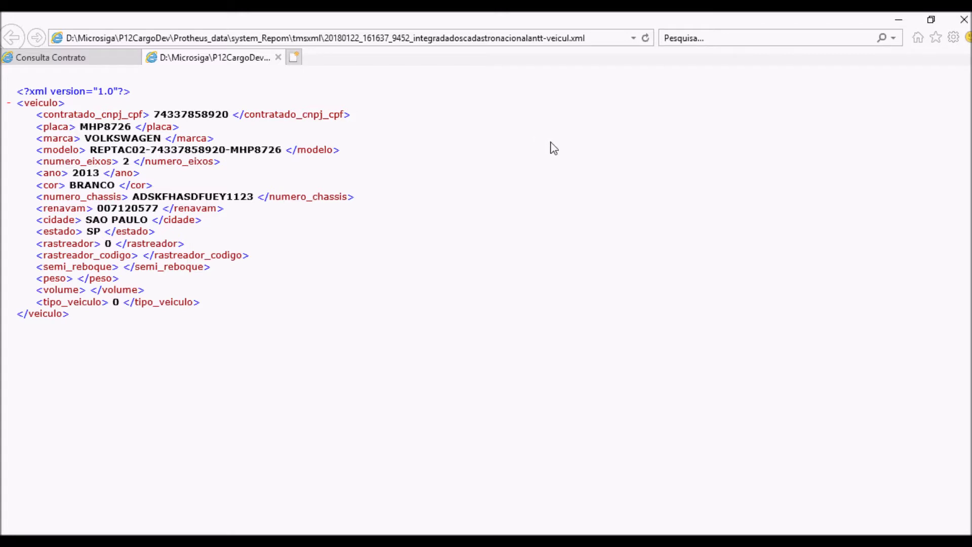
key(ctrl+w)
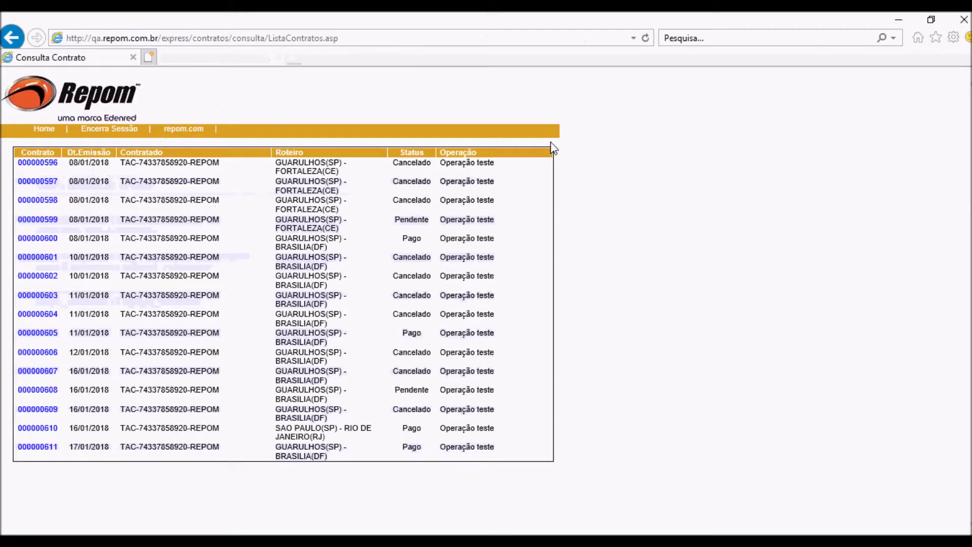
Rerun the Repom portal's contract query, review the contract list, and switch to the AppServer.exe window
click(21, 46)
click(100, 227)
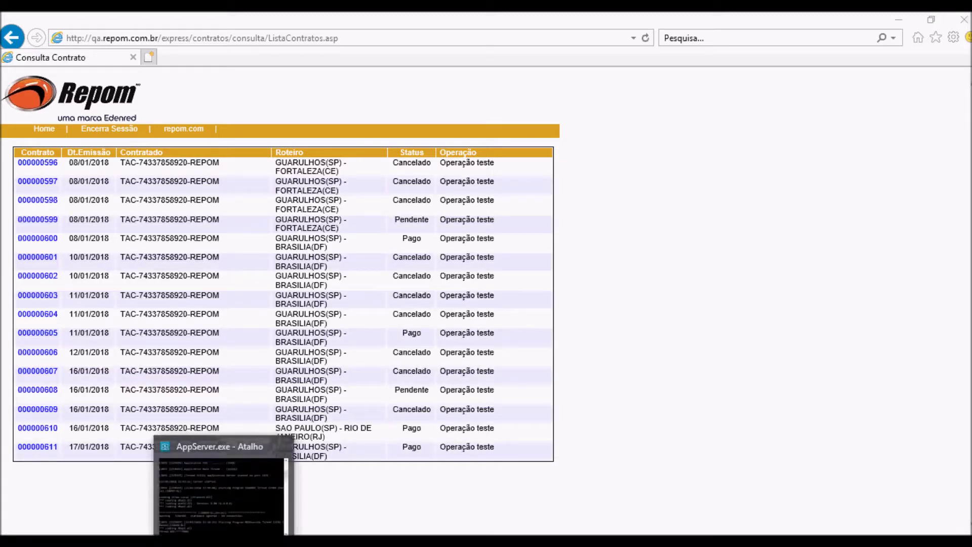
click(223, 496)
In TOTVS TMS, open trip 000903 for alteration with the offered parameters and open its trip complement
click(335, 321)
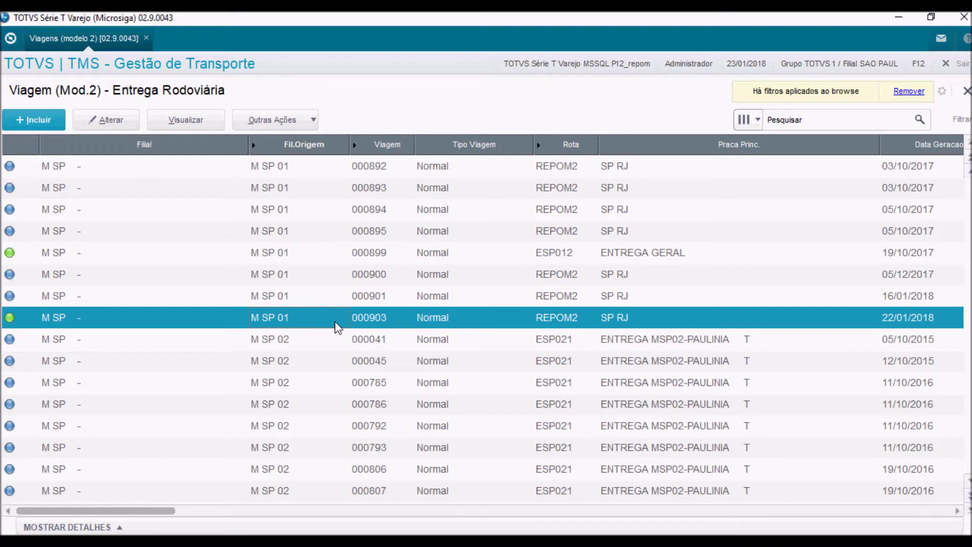
click(108, 121)
click(118, 133)
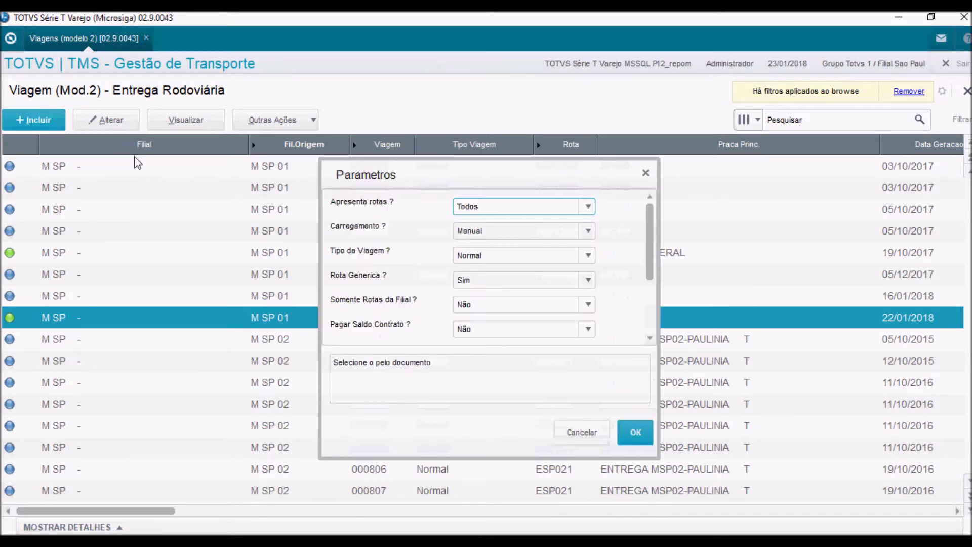
click(634, 433)
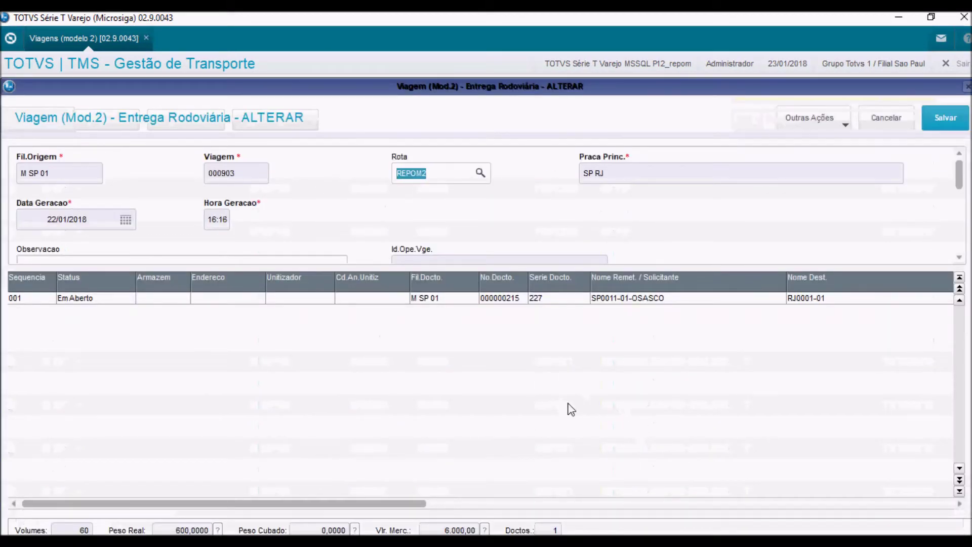
click(501, 301)
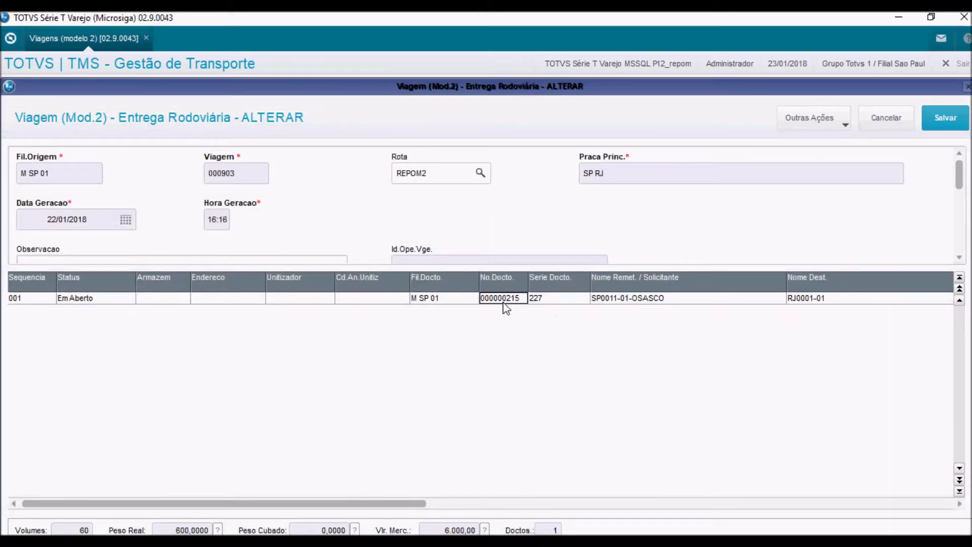
click(839, 127)
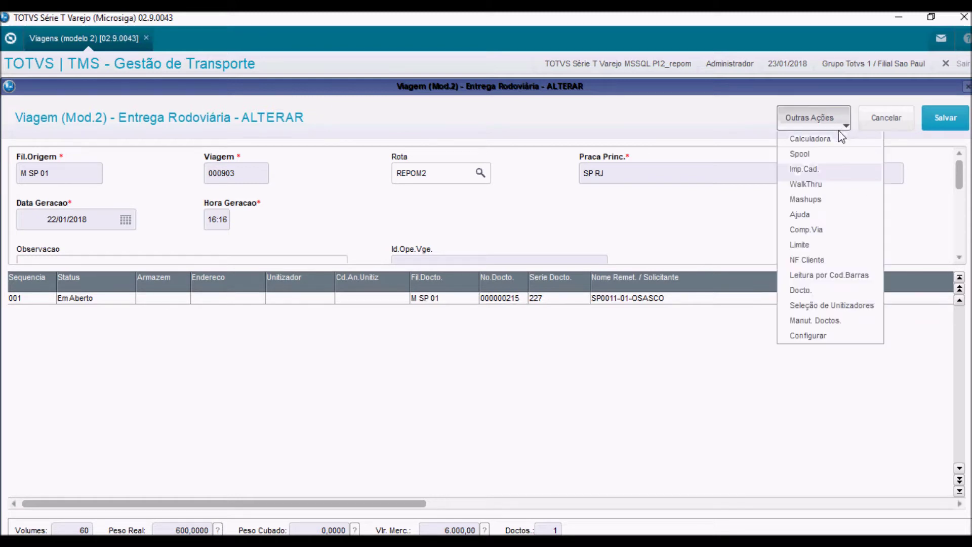
click(808, 230)
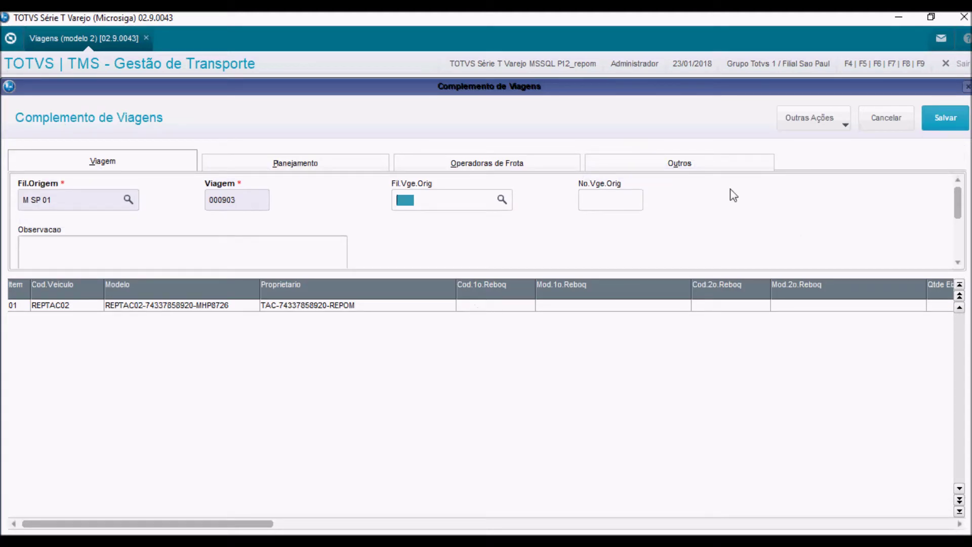
Open the trip's drivers and append __ERRO to the Id.Motorista of driver REP002
click(845, 119)
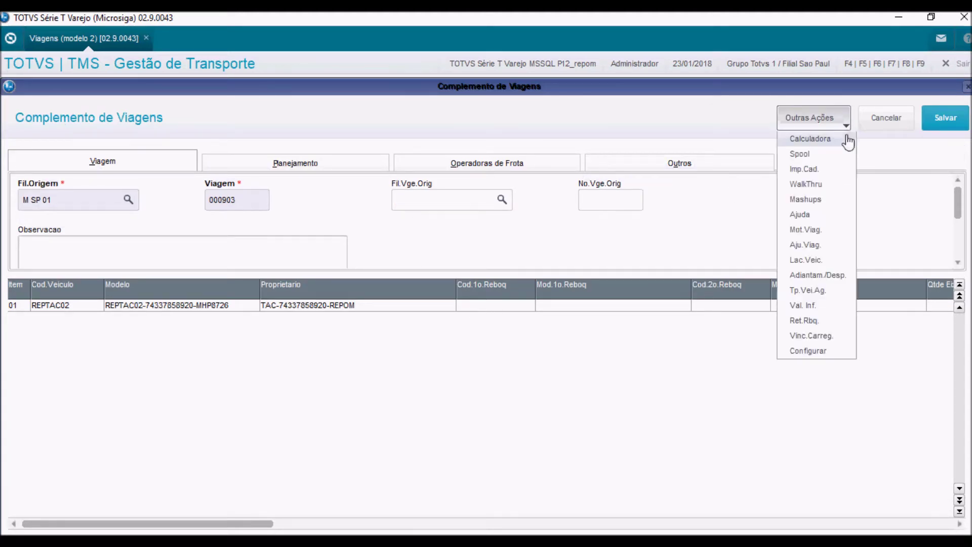
click(811, 234)
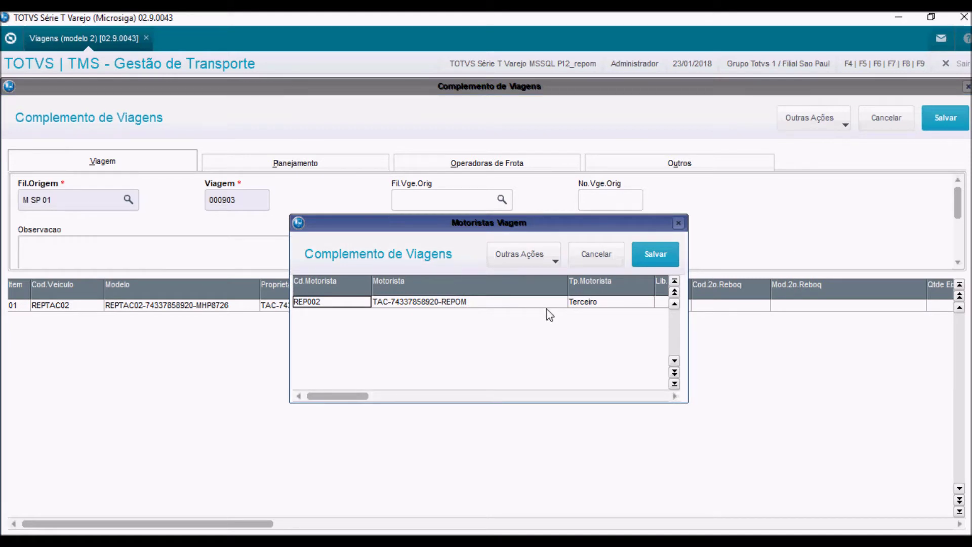
key(Right)
key(Right)
key(Right)
key(Right)
key(Right)
key(Right)
key(Right)
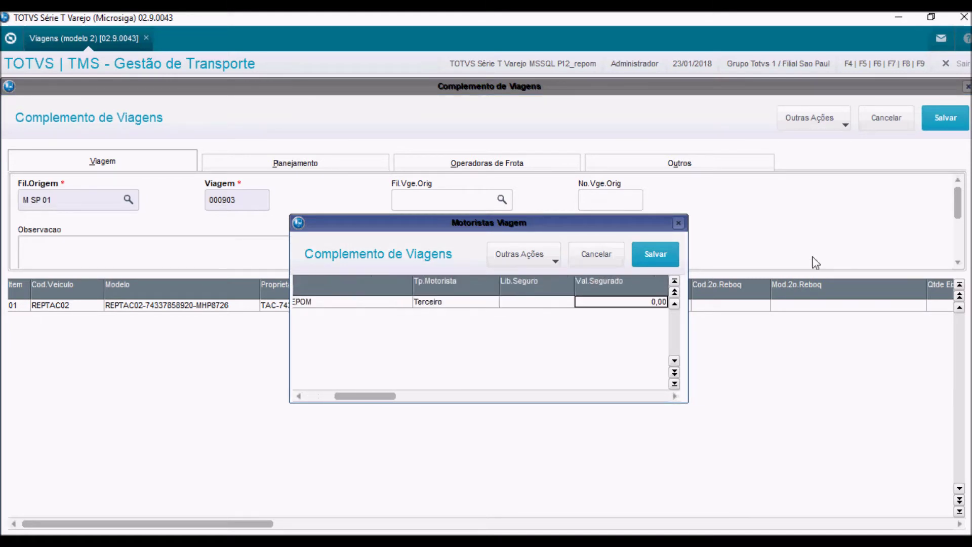
key(Left)
key(Return)
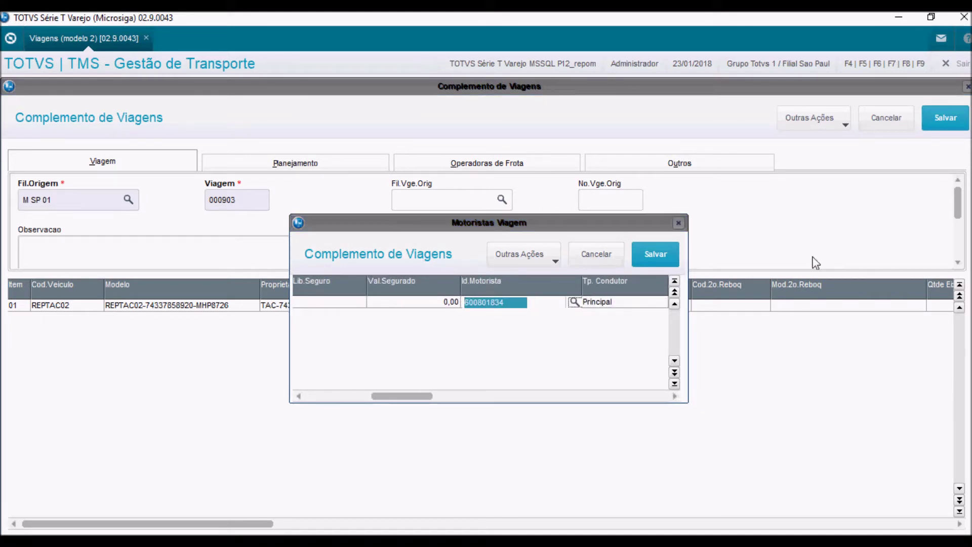
key(Return)
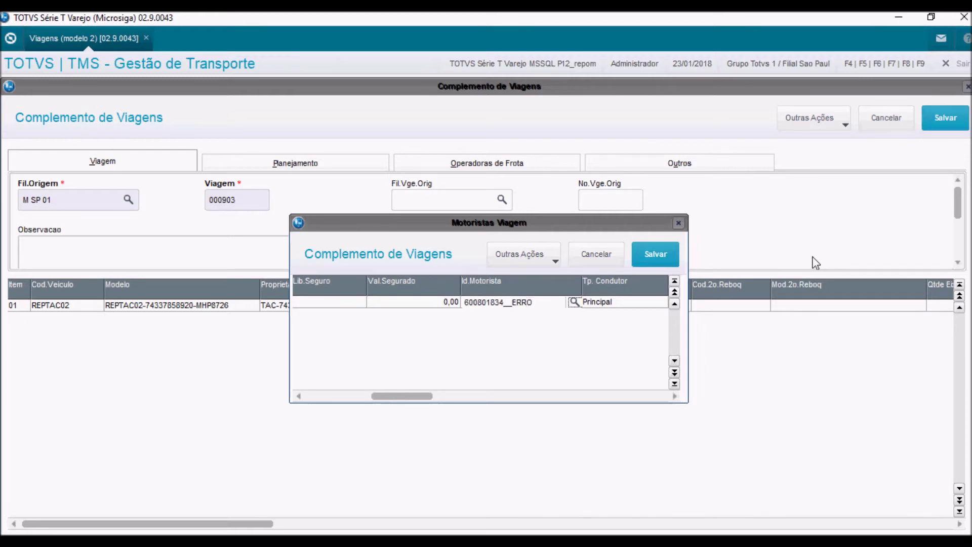
Save the trip's driver data with the altered Id.Motorista, and try to save the trip complement
click(665, 254)
click(941, 120)
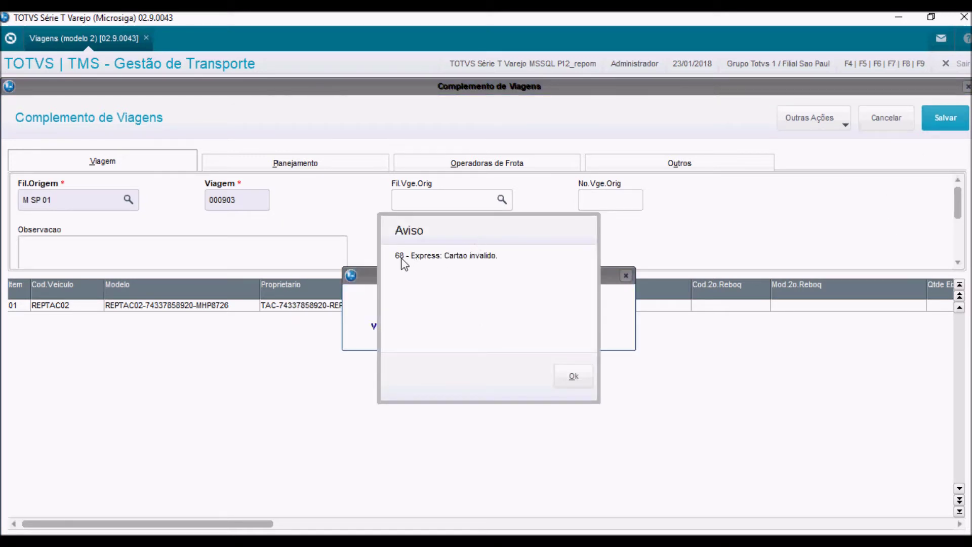
click(581, 385)
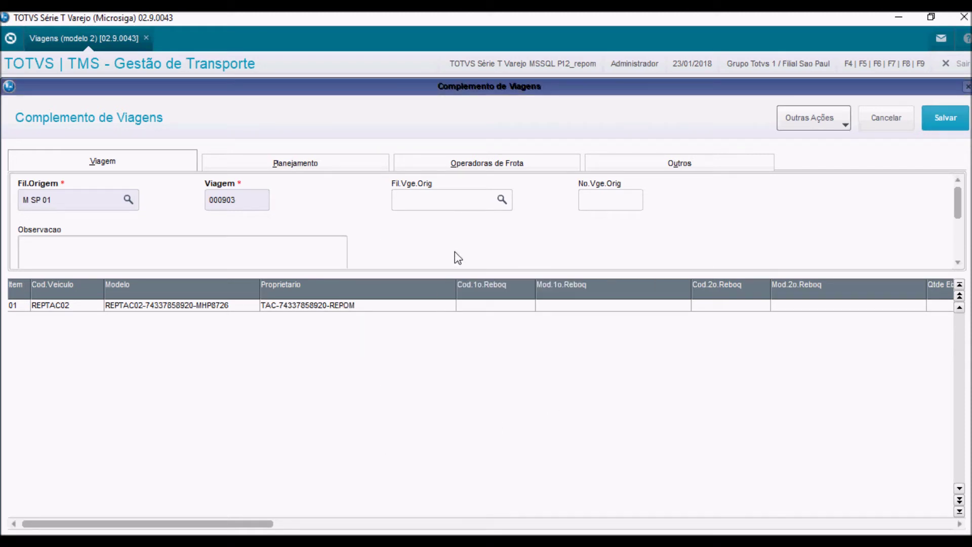
Reopen the trip's drivers and remove the __ERRO suffix from the Id.Motorista of driver REP002
click(845, 124)
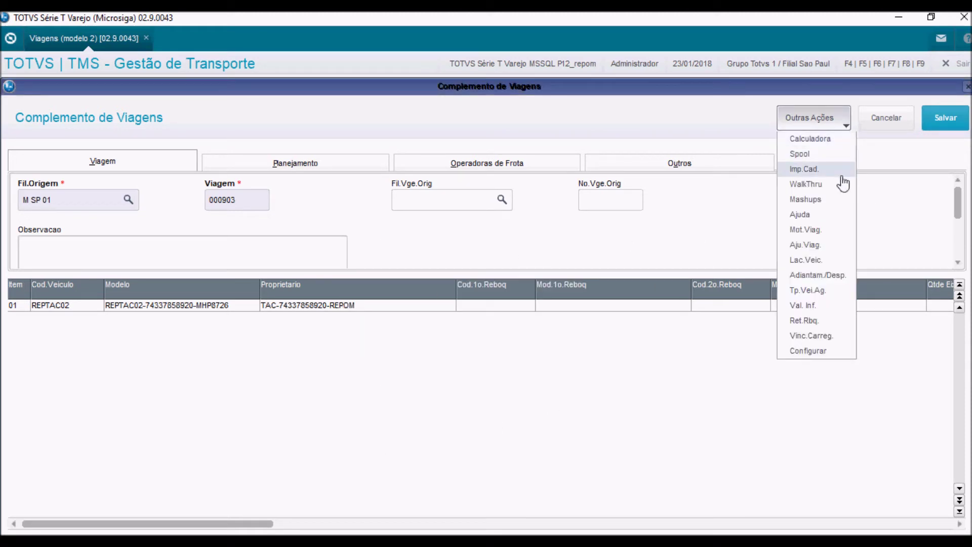
click(818, 230)
key(Right)
key(Right)
key(Right)
key(Right)
key(Right)
key(Right)
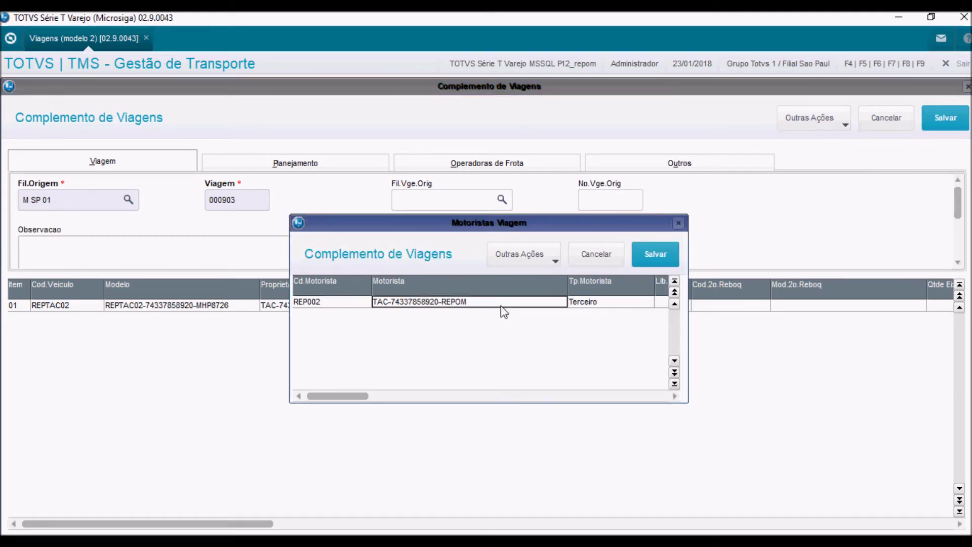
key(Left)
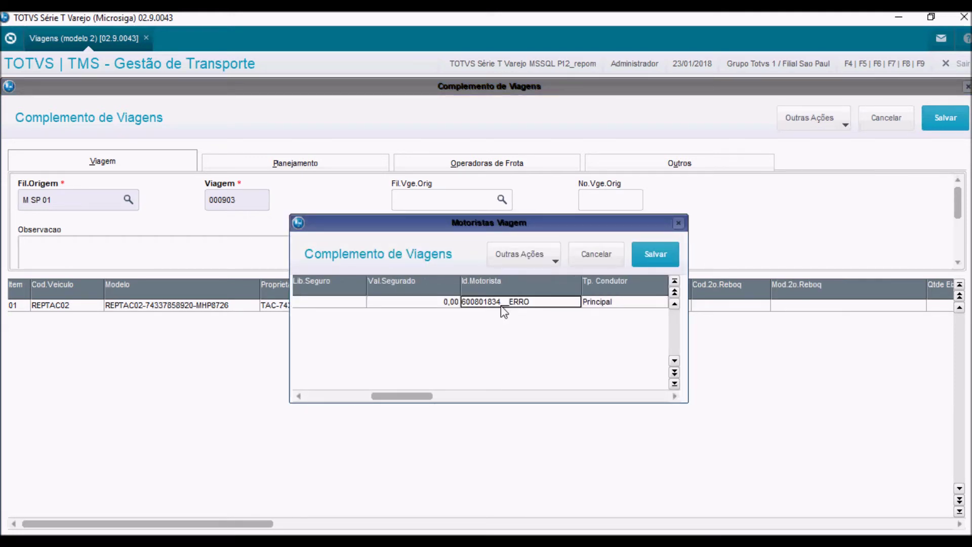
key(Return)
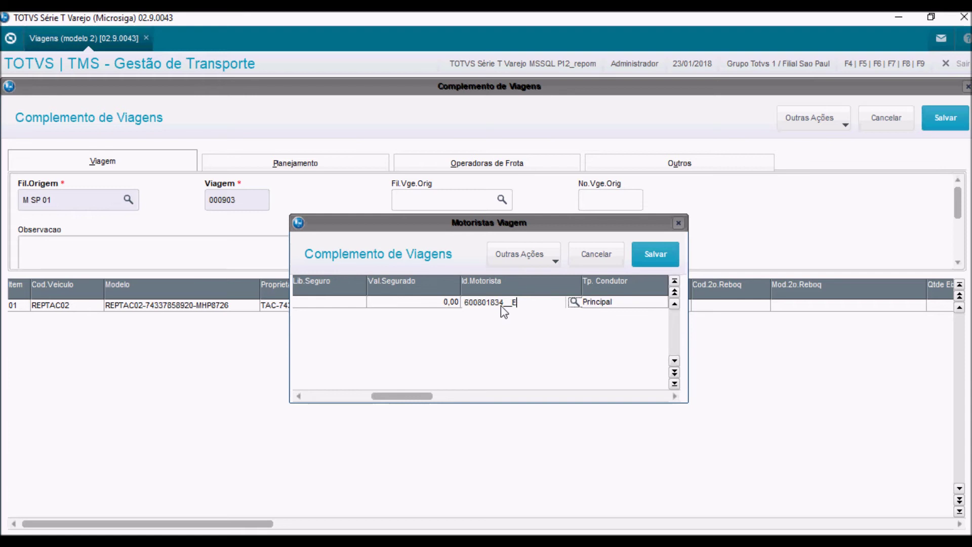
key(Return)
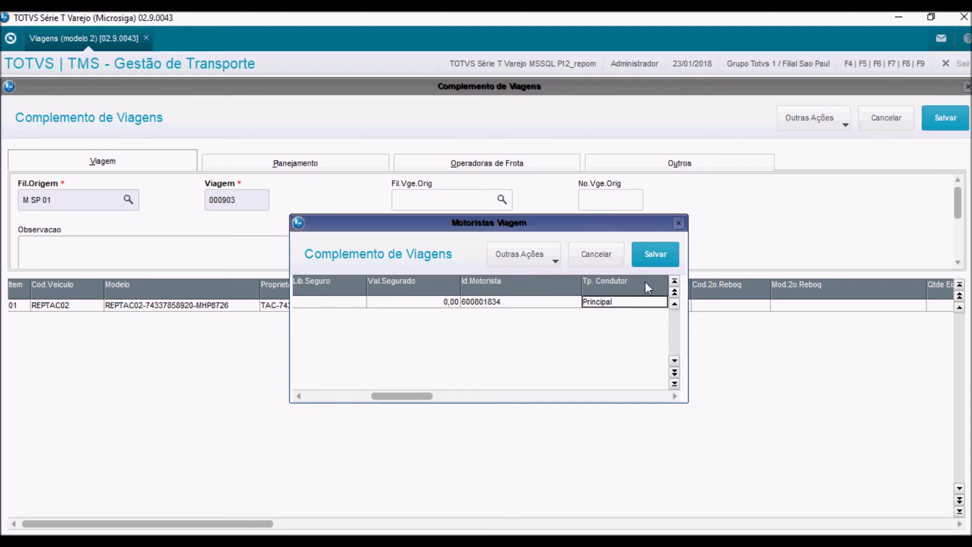
Save the corrected driver data together with the trip complement and the altered trip 000903
click(670, 261)
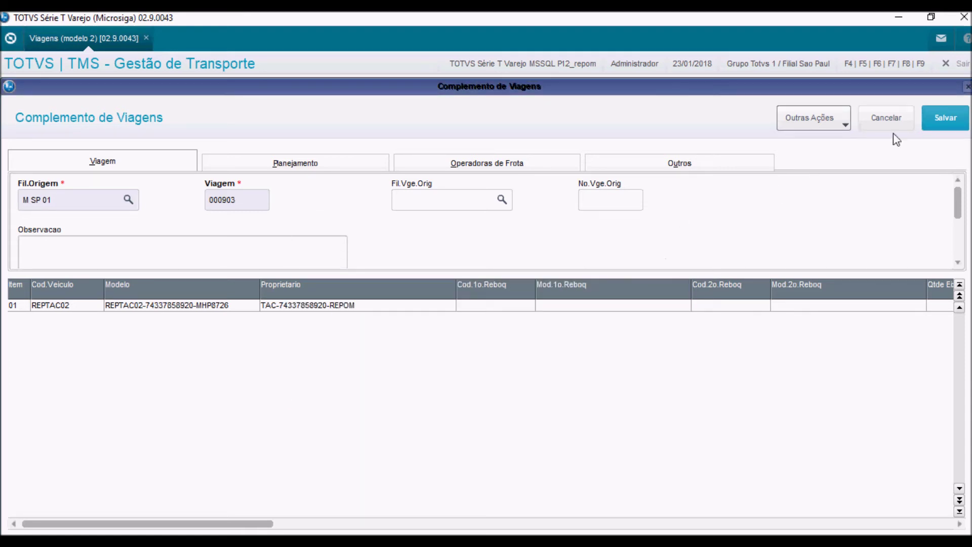
click(944, 122)
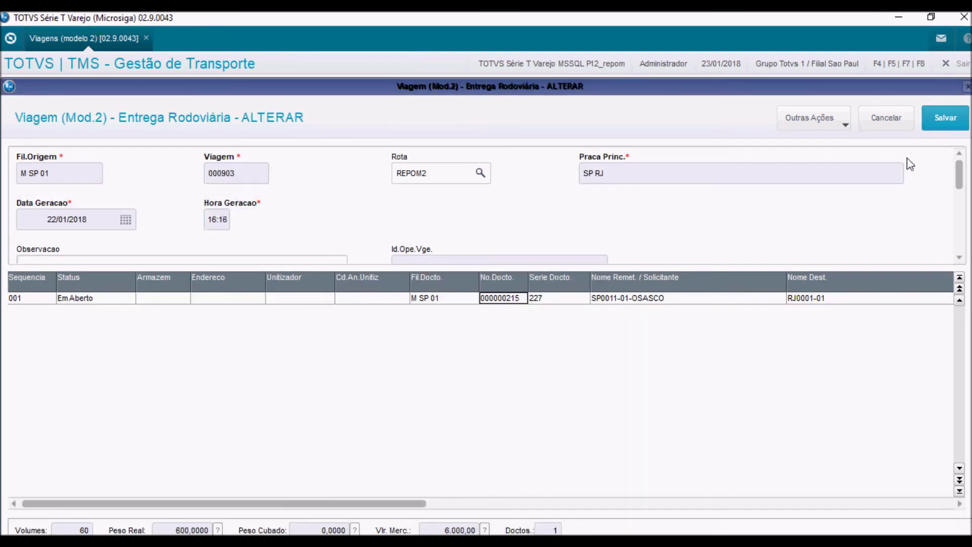
click(936, 129)
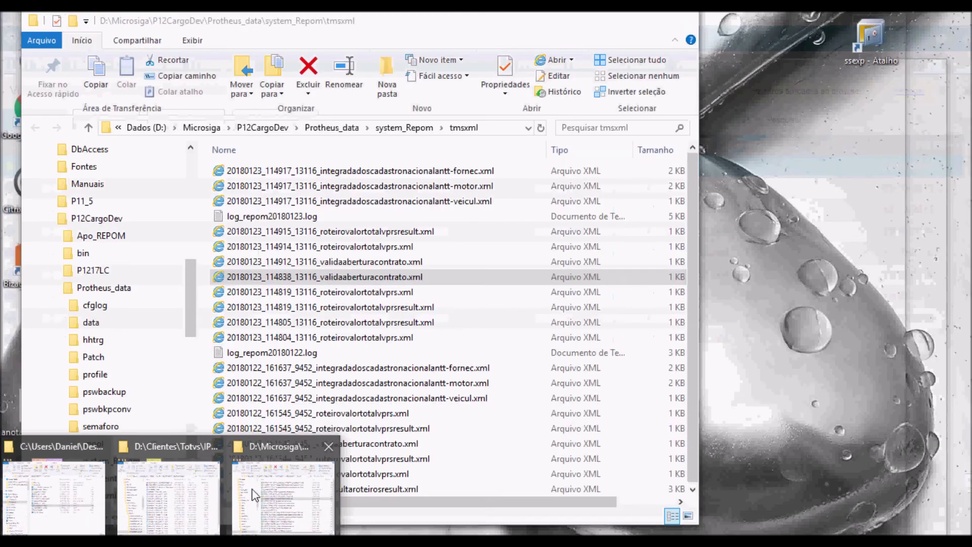
Check the tmsxml folder for the 20180123_114917 ANTT registry XML files for vehicle, driver and supplier, and return to TOTVS TMS
click(255, 493)
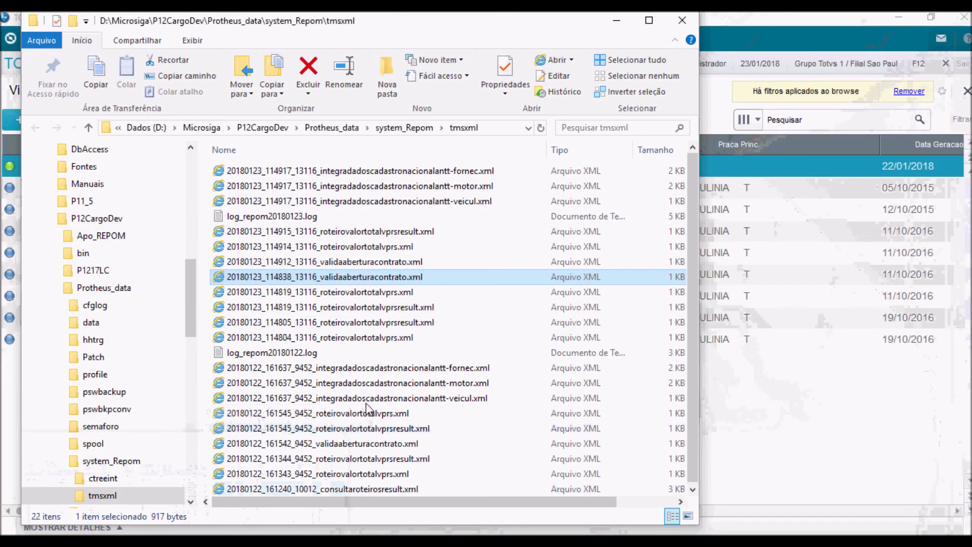
click(383, 206)
click(381, 189)
click(381, 172)
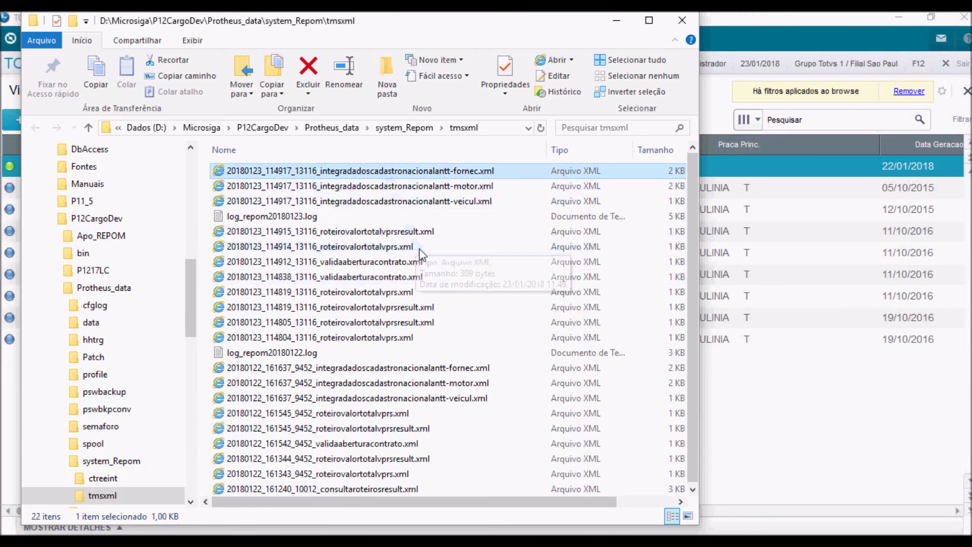
click(784, 380)
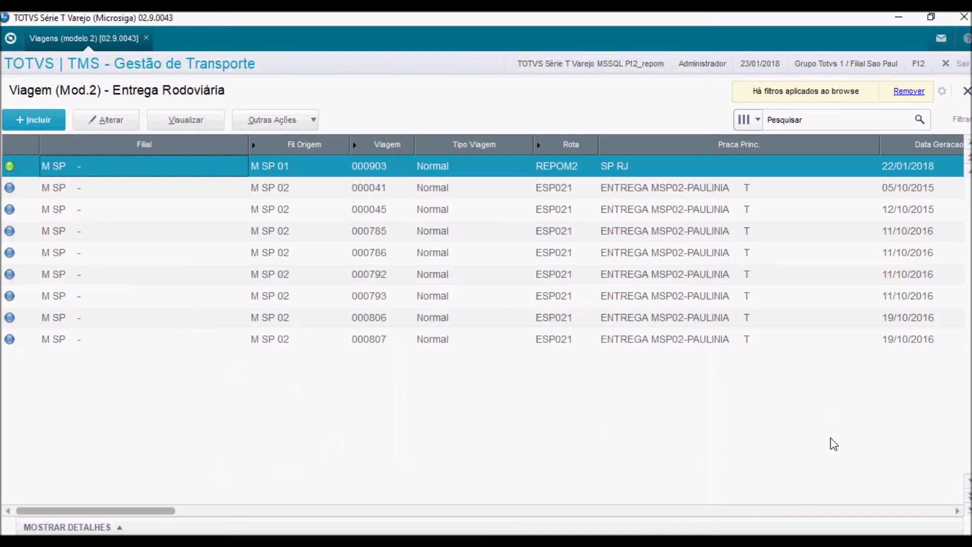
In the Repom portal, query contracts by issue date from 01/01/2018 to 23/01/2018 and review the list
click(435, 540)
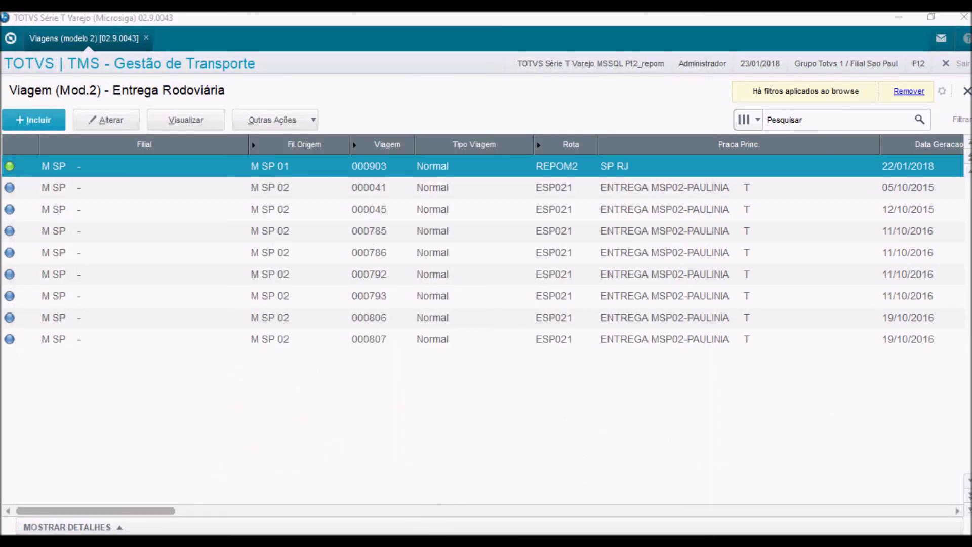
click(12, 36)
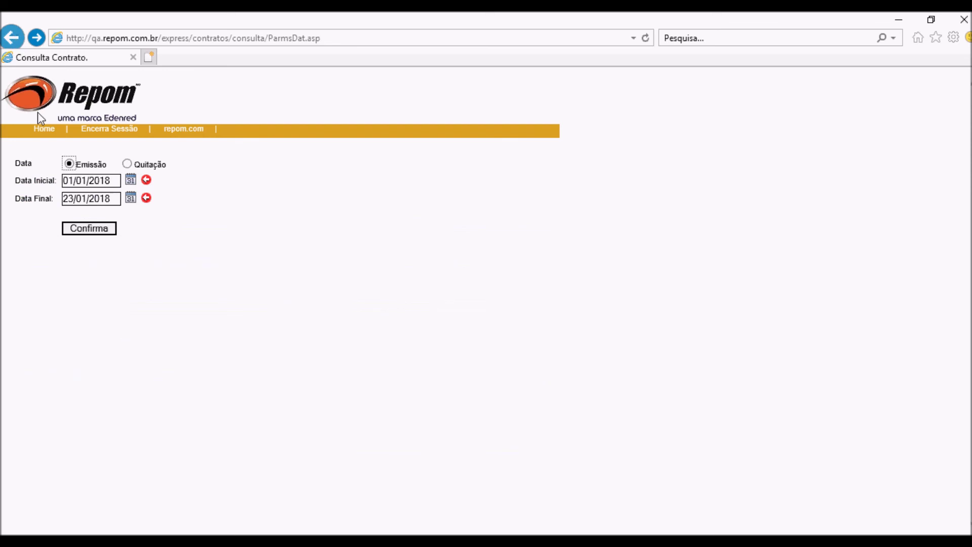
click(81, 230)
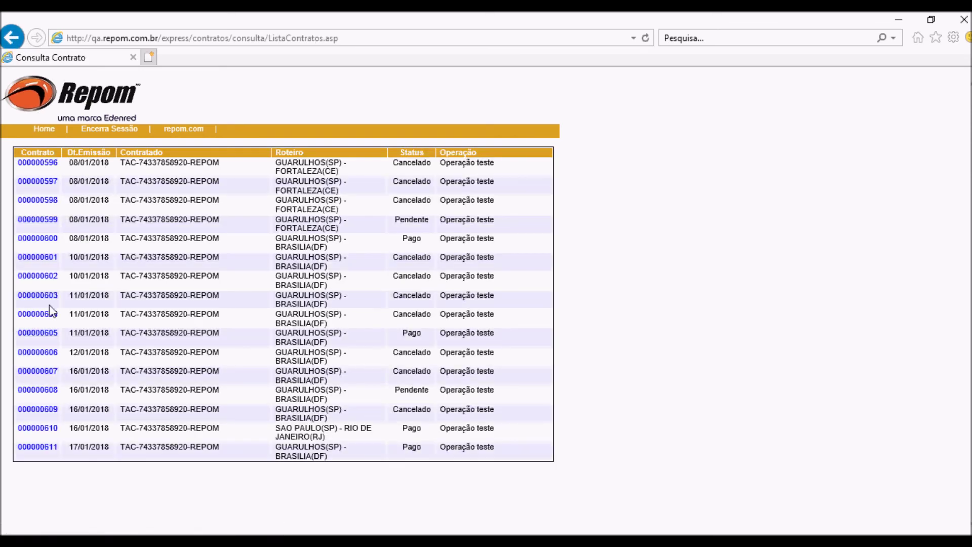